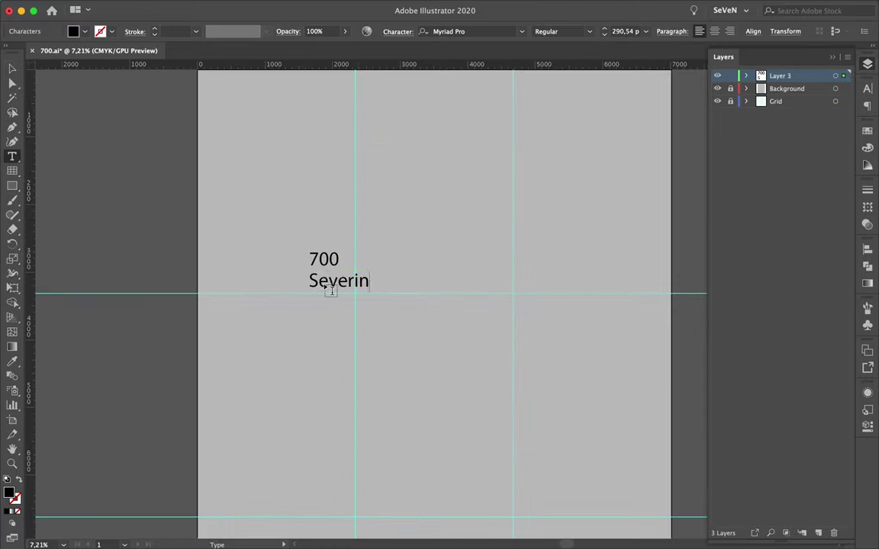
# Try Basier Square Mono on a 700 / Severino Canepa copy, then settle on Xyngia Regular
pyautogui.click(845, 102)
pyautogui.scroll(5, 692, 343)
pyautogui.click(692, 367)
pyautogui.scroll(-10, 702, 382)
pyautogui.scroll(-10, 710, 419)
pyautogui.scroll(-10, 725, 451)
pyautogui.scroll(2, 710, 381)
pyautogui.scroll(5, 702, 343)
pyautogui.scroll(15, 686, 306)
pyautogui.scroll(5, 663, 263)
pyautogui.click(582, 313)
pyautogui.scroll(-5, 610, 446)
pyautogui.scroll(2, 610, 198)
pyautogui.click(611, 310)
# Search the font list for Celdum and set another copy to Work Sans Regular
pyautogui.write('Celdum')
pyautogui.scroll(-15, 764, 229)
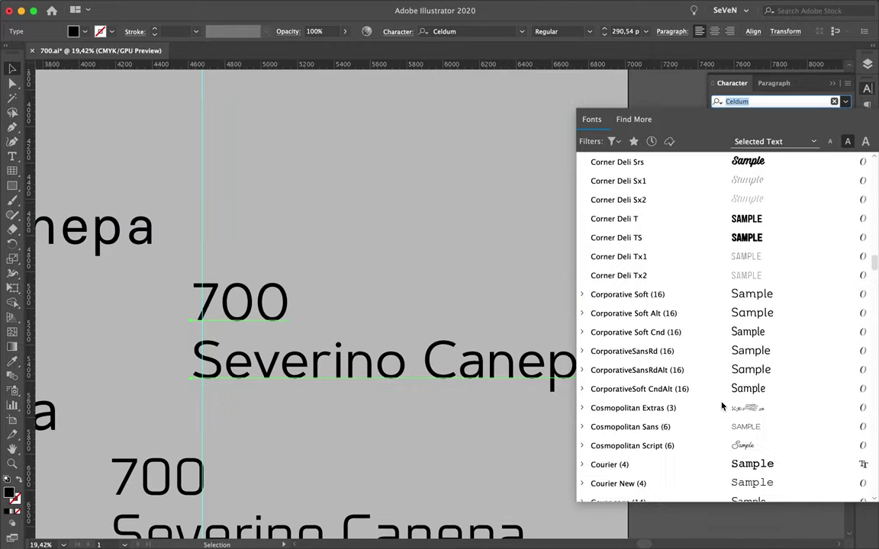
pyautogui.scroll(-20, 652, 323)
pyautogui.scroll(3, 685, 322)
pyautogui.click(582, 313)
pyautogui.click(636, 391)
# Set the remaining 700 / Severino Canepa copy to Silka Mono
pyautogui.scroll(-15, 740, 357)
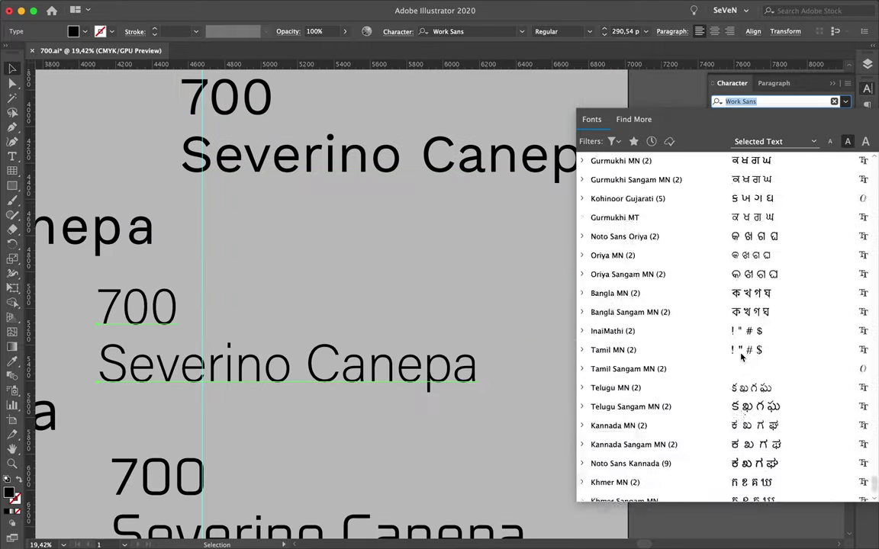
pyautogui.scroll(-15, 740, 357)
pyautogui.scroll(2, 716, 307)
pyautogui.scroll(4, 704, 206)
pyautogui.scroll(5, 704, 206)
pyautogui.scroll(5, 702, 261)
pyautogui.scroll(5, 702, 281)
pyautogui.scroll(2, 699, 225)
pyautogui.scroll(7, 698, 225)
pyautogui.scroll(4, 672, 244)
pyautogui.scroll(4, 691, 300)
pyautogui.scroll(3, 686, 313)
pyautogui.scroll(2, 672, 229)
pyautogui.click(667, 254)
pyautogui.scroll(-3, 492, 313)
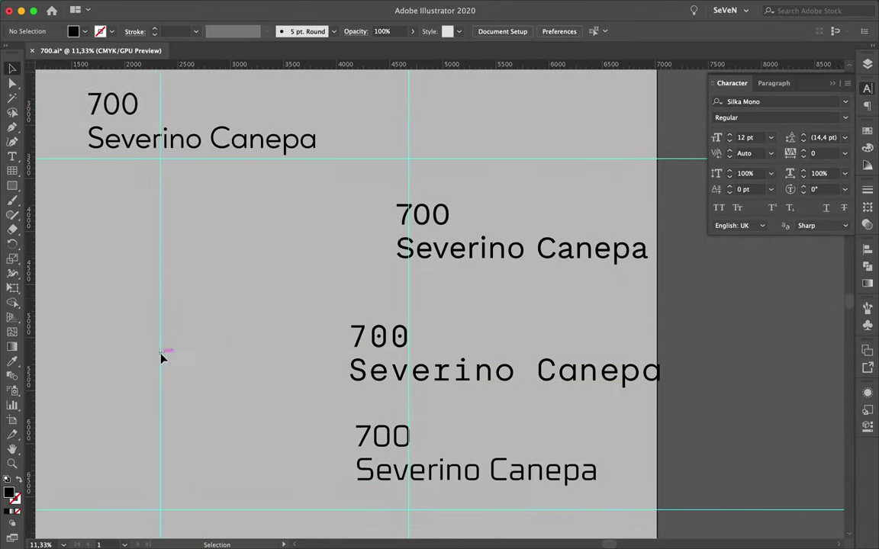
# Fill the mono 700 blue, save that blue as a swatch, and fill a copy pale yellow
pyautogui.moveTo(162, 355); pyautogui.dragTo(272, 414)
pyautogui.doubleClick(8, 493)
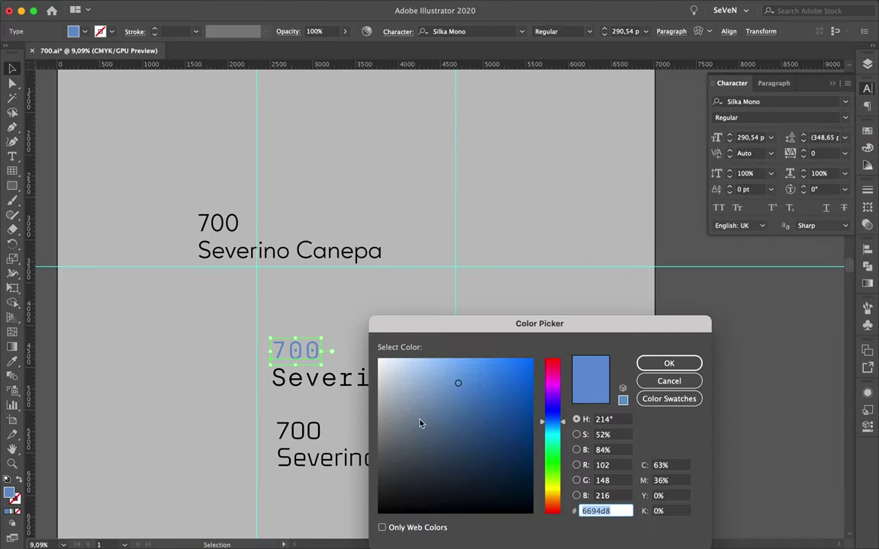
pyautogui.press('Return')
pyautogui.moveTo(328, 343); pyautogui.dragTo(402, 353)
pyautogui.click(867, 131)
pyautogui.click(802, 229)
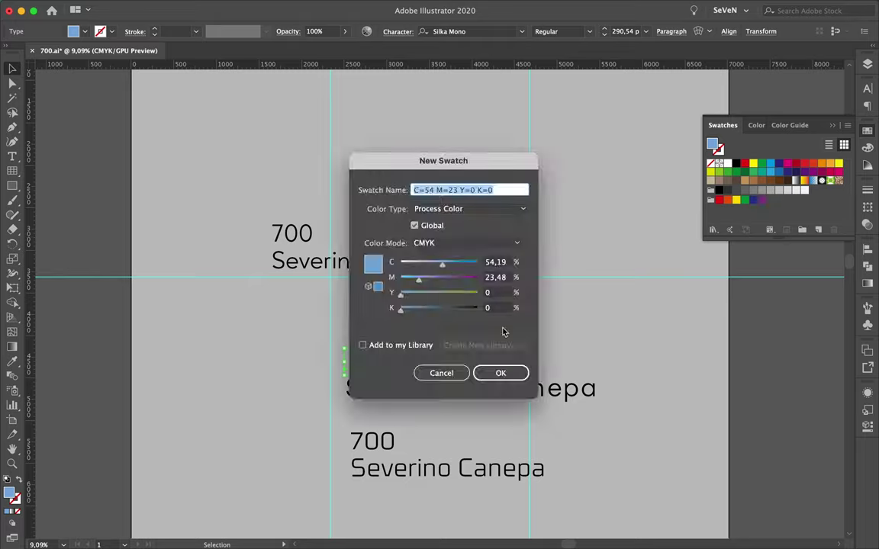
pyautogui.press('Return')
pyautogui.click(744, 164)
pyautogui.doubleClick(712, 144)
pyautogui.click(443, 381)
pyautogui.press('Return')
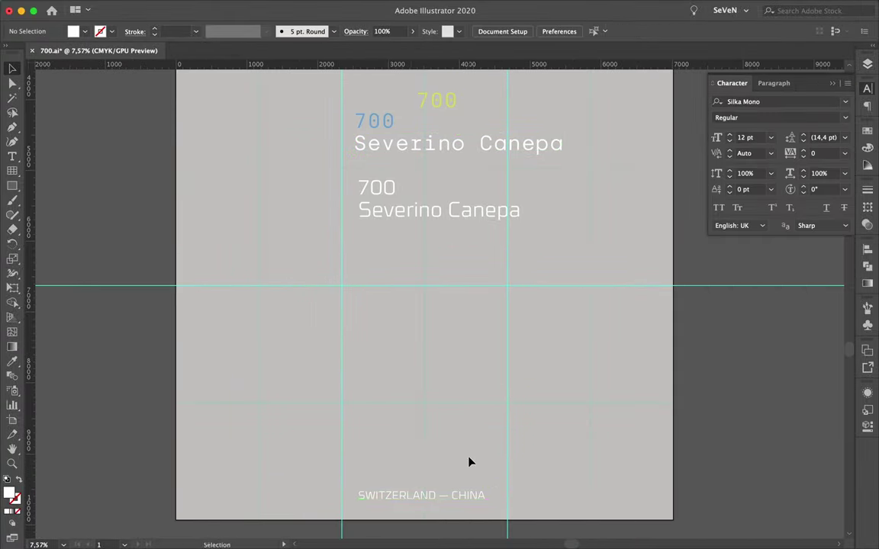
# Move the SWITZERLAND — CHINA line toward the lower left and deselect POSTER
pyautogui.moveTo(462, 498); pyautogui.dragTo(365, 474)
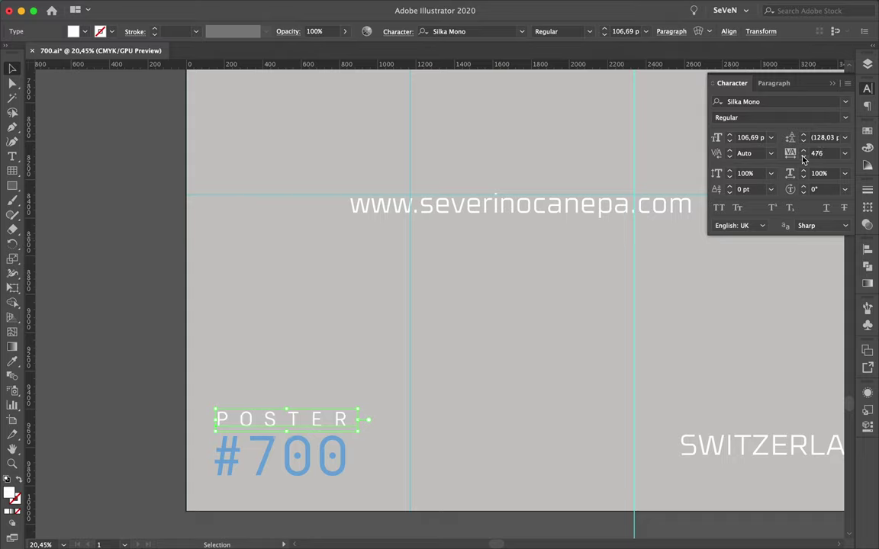
pyautogui.click(419, 330)
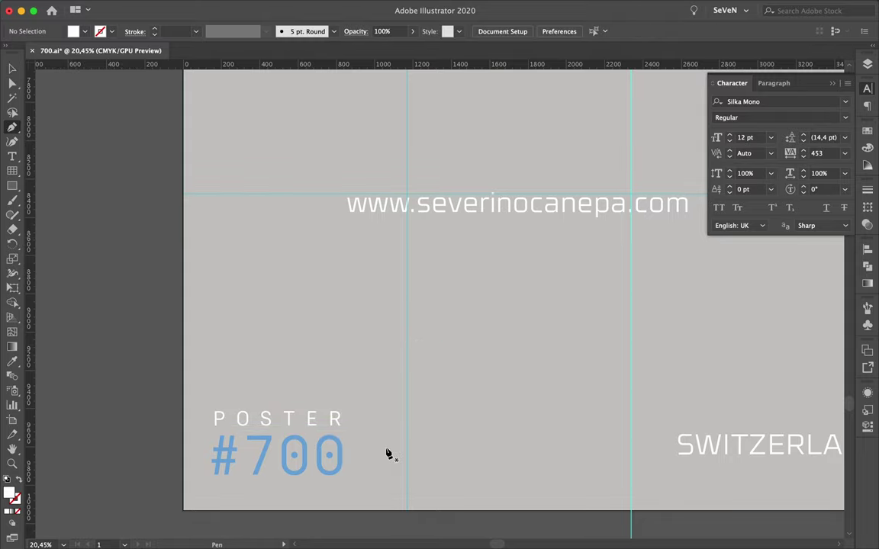
# Adjust the line's stroke weight and draw a white rectangle under POSTER
pyautogui.click(867, 189)
pyautogui.click(334, 435)
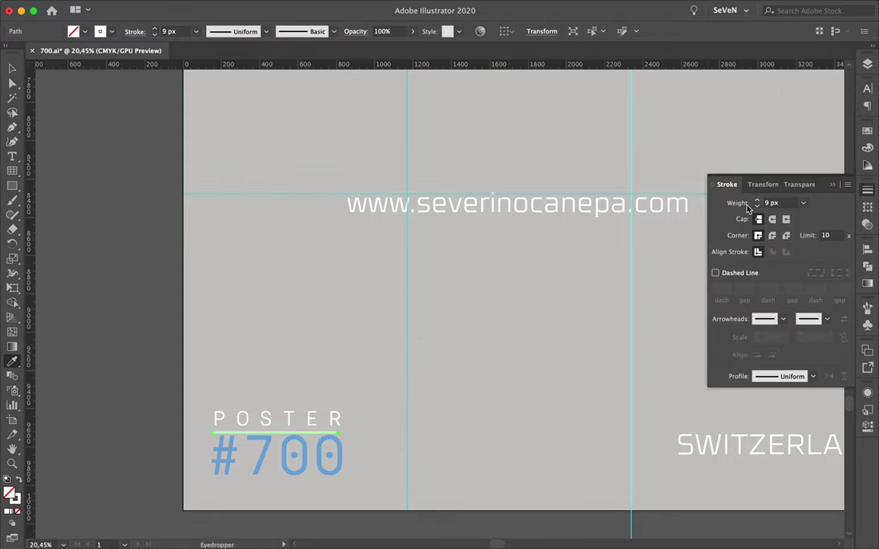
pyautogui.press('m')
pyautogui.moveTo(215, 433); pyautogui.dragTo(342, 444)
# Tighten #700's letter spacing and stretch the white rectangle into a band behind it
pyautogui.click(868, 64)
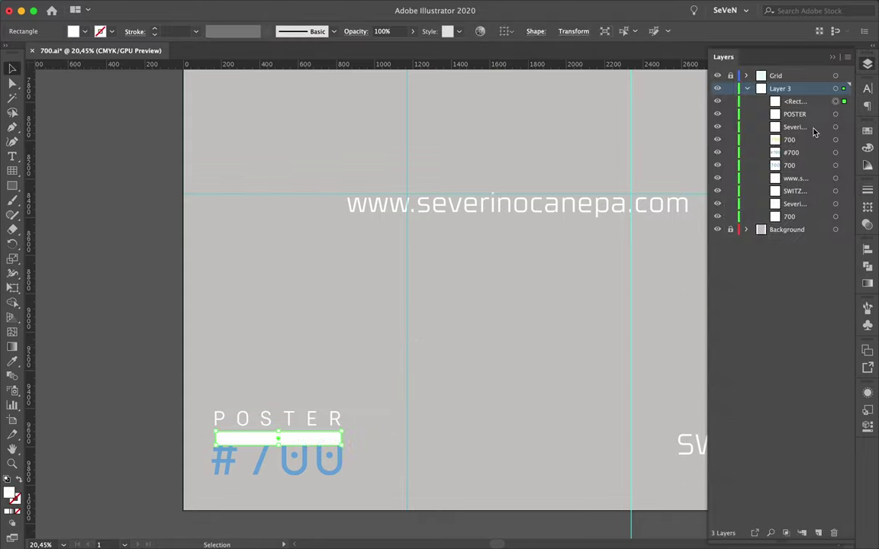
pyautogui.click(868, 88)
pyautogui.click(803, 155)
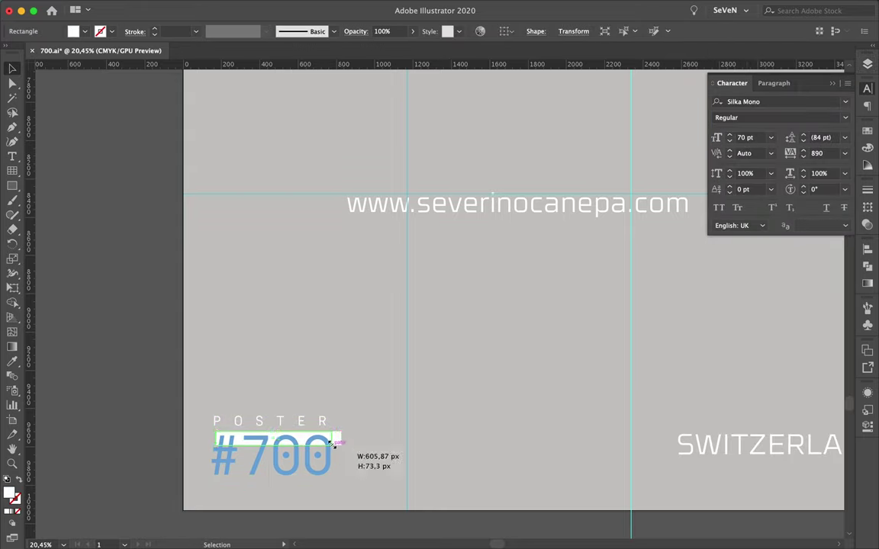
pyautogui.scroll(5, 333, 443)
pyautogui.moveTo(334, 506); pyautogui.dragTo(330, 441)
pyautogui.hscroll(-5, 89, 420)
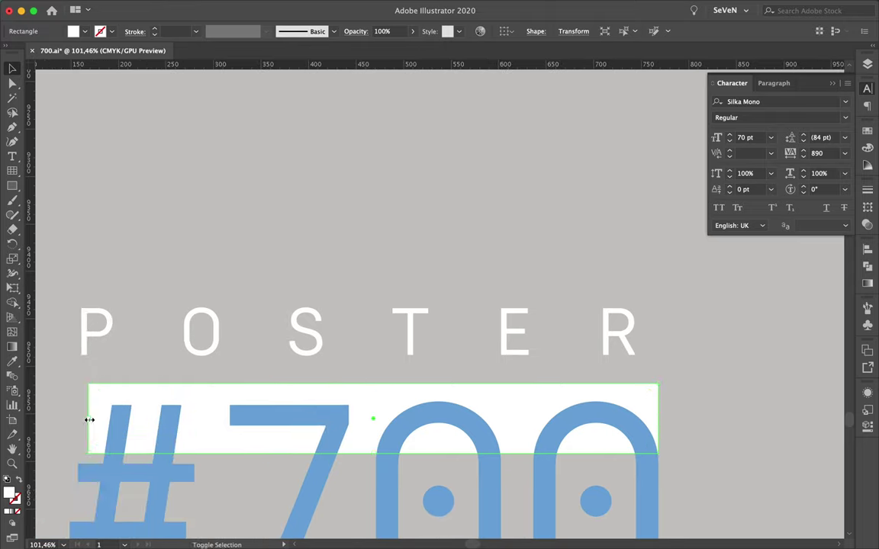
pyautogui.moveTo(89, 420); pyautogui.dragTo(78, 420)
# Convert the POSTER lettering to outlines
pyautogui.moveTo(373, 453); pyautogui.dragTo(373, 469)
pyautogui.click(537, 117)
pyautogui.click(416, 326)
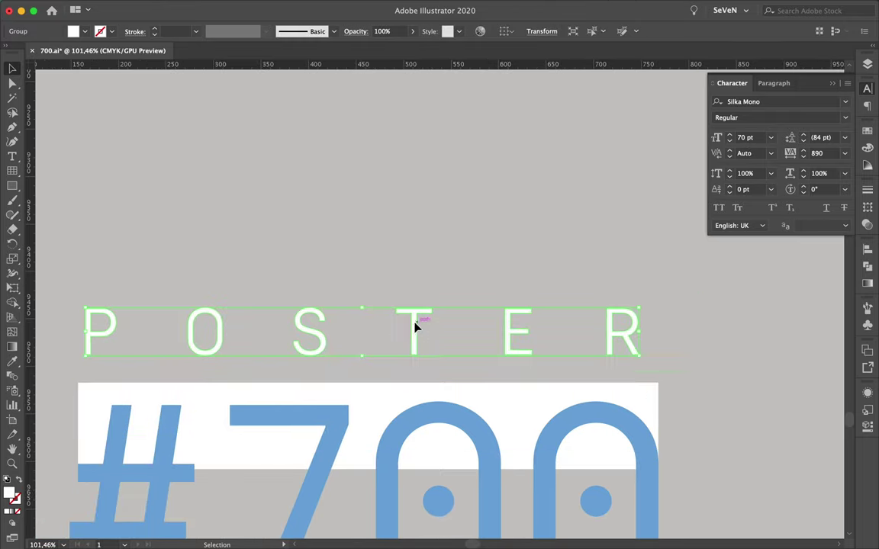
pyautogui.click(577, 257)
pyautogui.scroll(-5, 659, 309)
pyautogui.click(619, 332)
pyautogui.scroll(5, 569, 148)
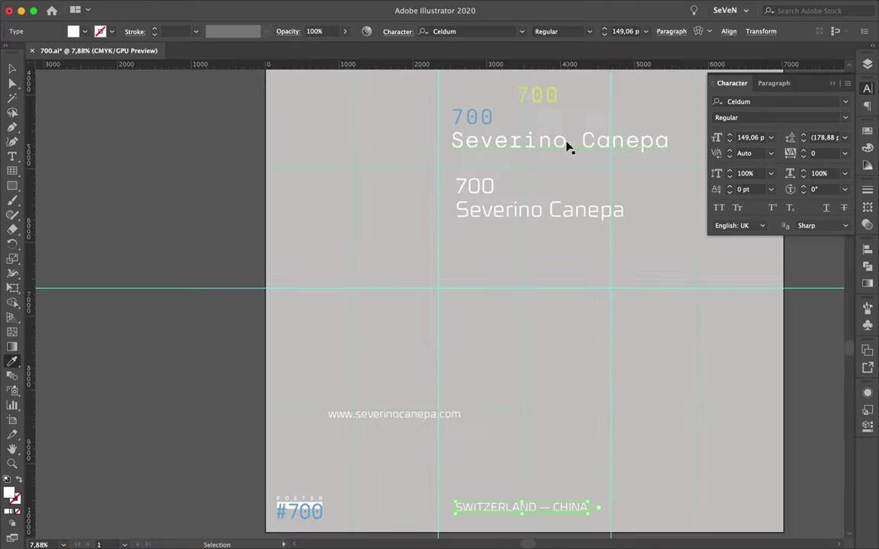
# Slide the SWITZERLAND — CHINA line right along the poster's bottom edge
pyautogui.scroll(3, 463, 330)
pyautogui.moveTo(422, 420); pyautogui.dragTo(549, 420)
pyautogui.scroll(-5, 564, 412)
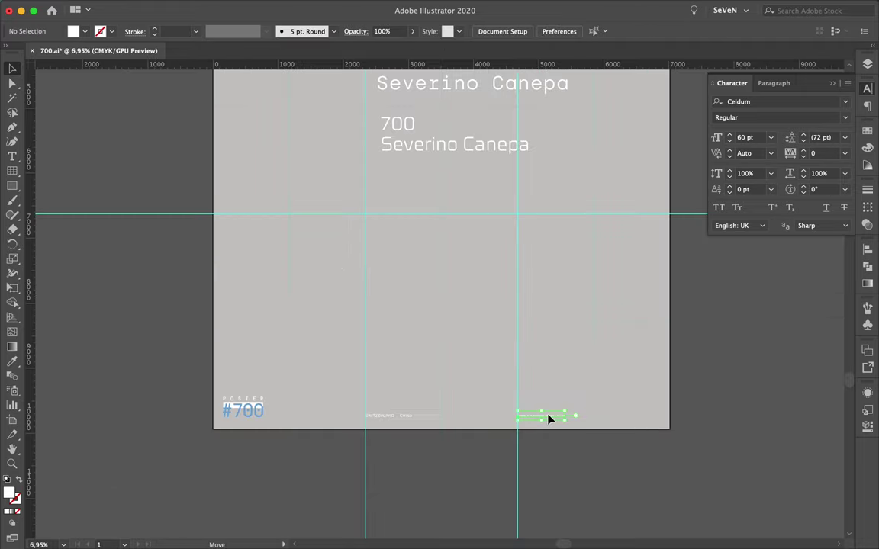
pyautogui.scroll(2, 524, 375)
pyautogui.scroll(1, 458, 382)
pyautogui.click(436, 255)
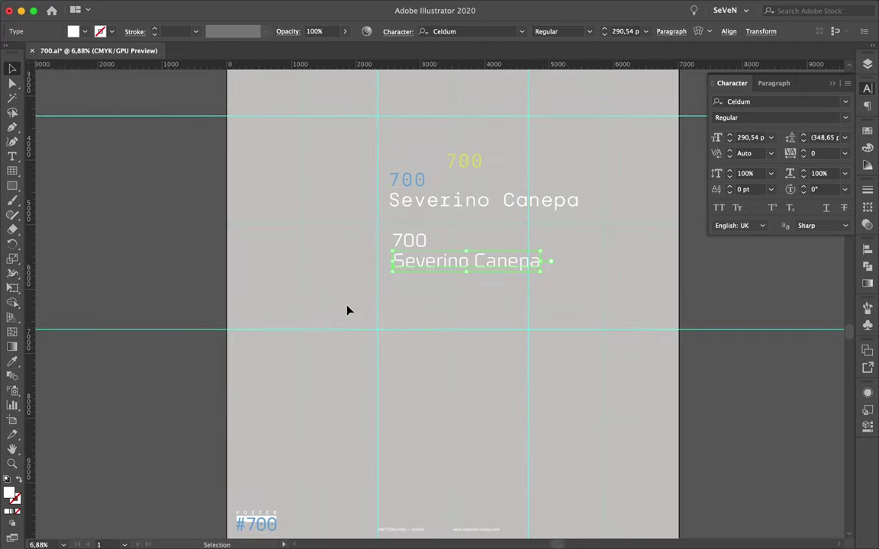
pyautogui.press('p')
pyautogui.scroll(3, 317, 311)
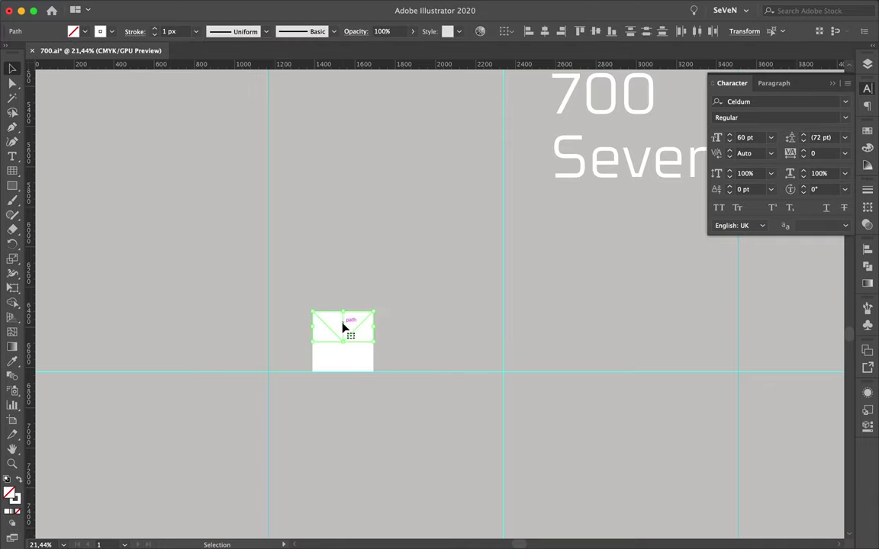
# Thicken the arrow lines' stroke weight and shift the V-shaped lines lower
pyautogui.hotkey('ctrl', 'F10')
pyautogui.click(759, 203)
pyautogui.moveTo(405, 369); pyautogui.dragTo(409, 379)
pyautogui.press('p')
pyautogui.scroll(5, 402, 342)
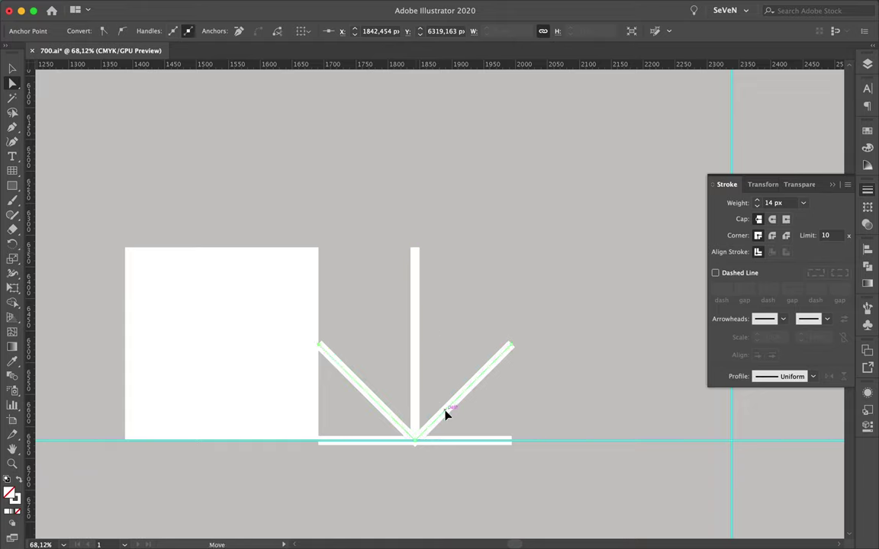
pyautogui.click(450, 362)
# Move the arrow icon beside the URL at the bottom right
pyautogui.scroll(-4, 450, 359)
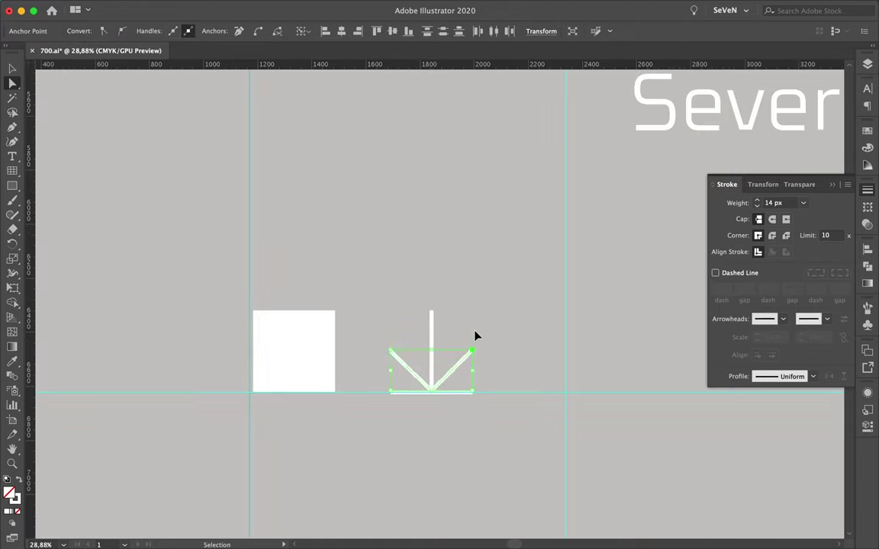
pyautogui.scroll(-3, 475, 336)
pyautogui.scroll(3, 463, 221)
pyautogui.scroll(-3, 463, 221)
pyautogui.moveTo(427, 229); pyautogui.dragTo(656, 497)
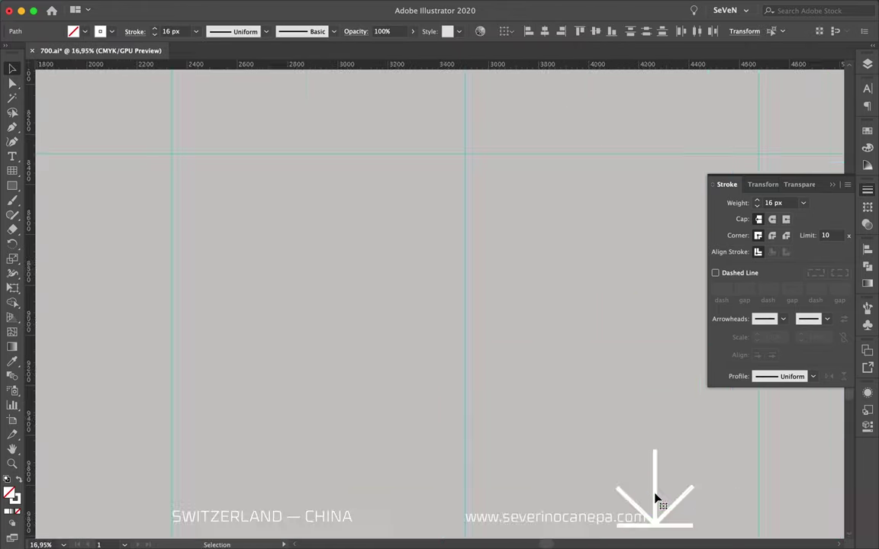
pyautogui.scroll(2, 612, 433)
pyautogui.scroll(-3, 580, 405)
pyautogui.click(550, 367)
pyautogui.scroll(-2, 540, 344)
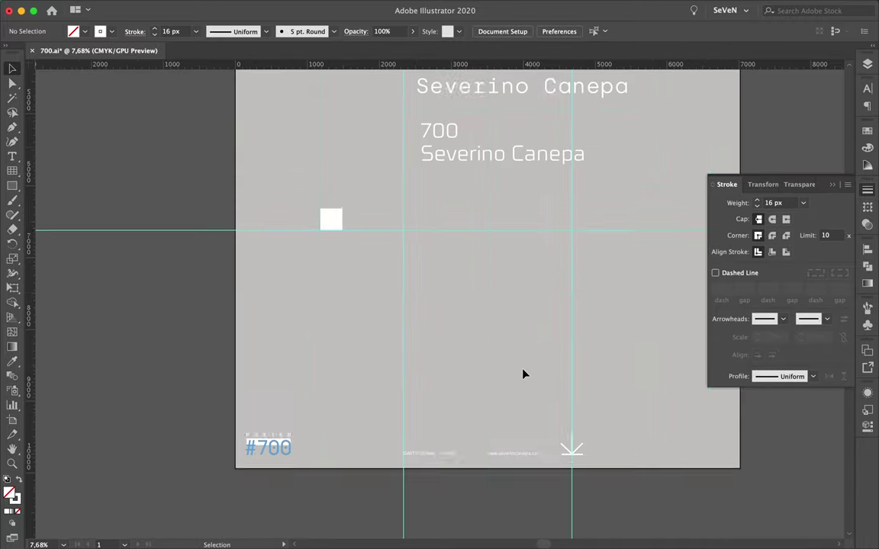
# Position the big 700 group and layer a yellow copy with it
pyautogui.moveTo(561, 174); pyautogui.dragTo(561, 173)
pyautogui.scroll(5, 561, 173)
pyautogui.scroll(-3, 405, 247)
pyautogui.hscroll(5, 405, 248)
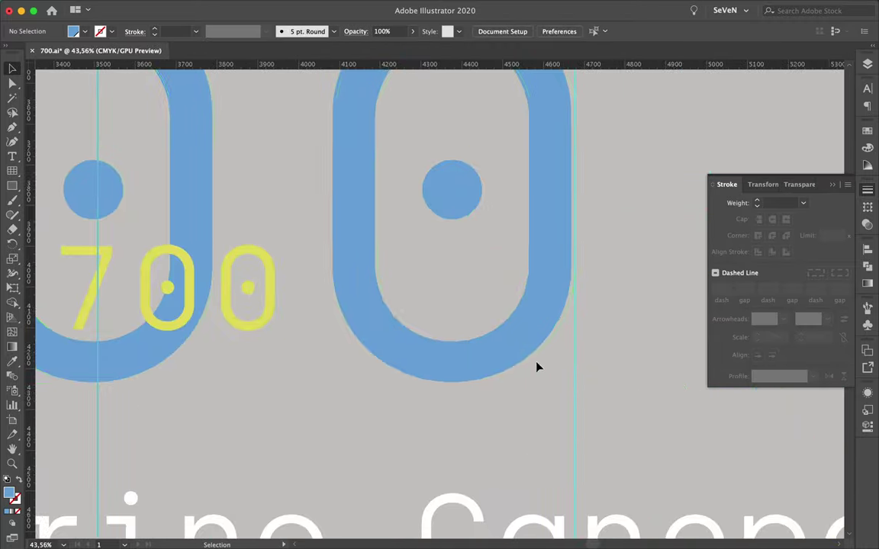
pyautogui.scroll(-4, 538, 368)
pyautogui.click(483, 371)
pyautogui.press('v')
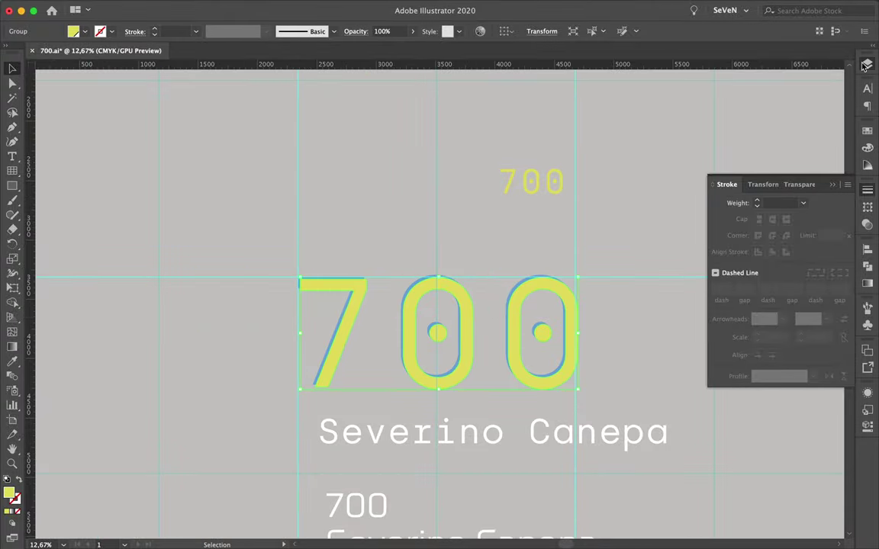
# Bring the blue 700 in front of the yellow copy and nudge the zeros slightly left
pyautogui.click(867, 67)
pyautogui.press('super+z')
pyautogui.scroll(-3, 534, 427)
pyautogui.scroll(3, 465, 406)
pyautogui.click(432, 314)
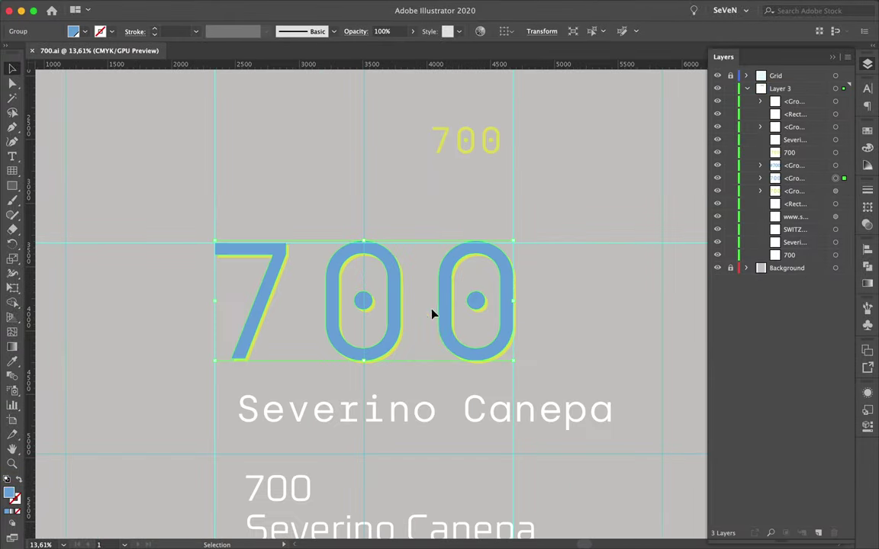
pyautogui.hotkey('shift', 'Left')
pyautogui.click(497, 302)
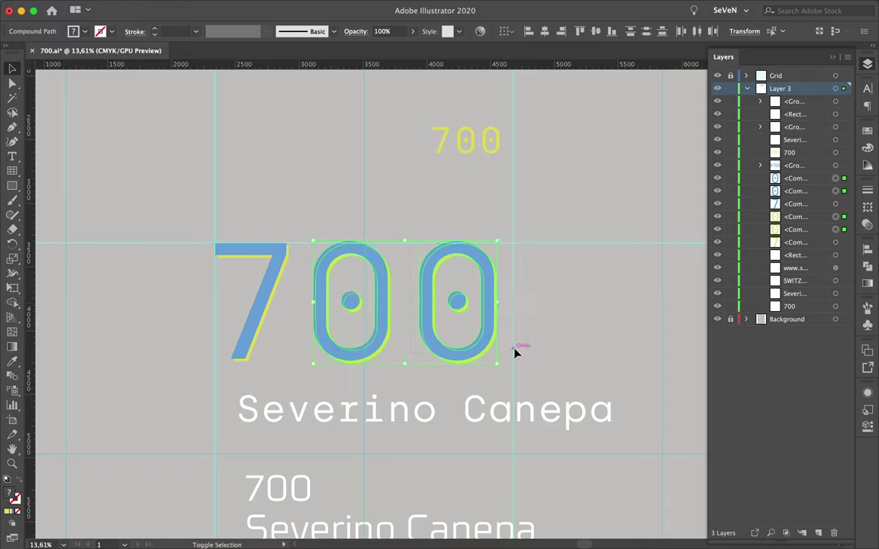
# Set the lower name text to Silka Mono Regular Italic and start retyping its words
pyautogui.scroll(-5, 488, 343)
pyautogui.click(473, 293)
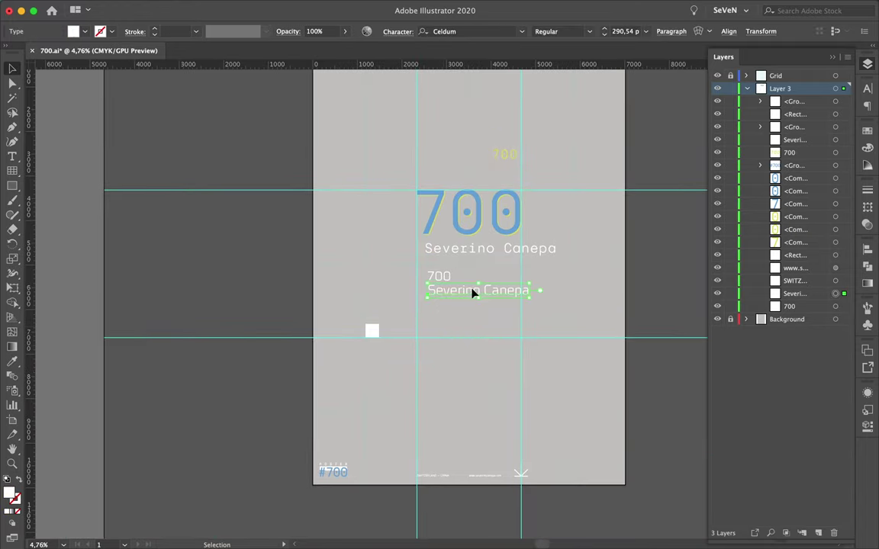
pyautogui.scroll(3, 445, 281)
pyautogui.press('super+t')
pyautogui.click(778, 118)
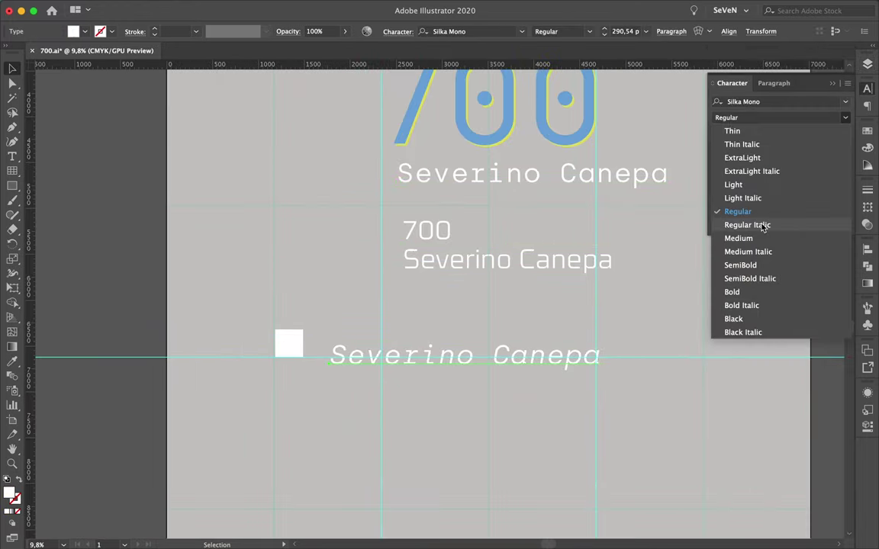
pyautogui.click(765, 226)
pyautogui.write('Vec')
pyautogui.write('bration')
# Add the arrow glyph so the line reads 'Vector → Celebration' and adjust its spacing
pyautogui.hotkey('shift', 'alt', 'F11')
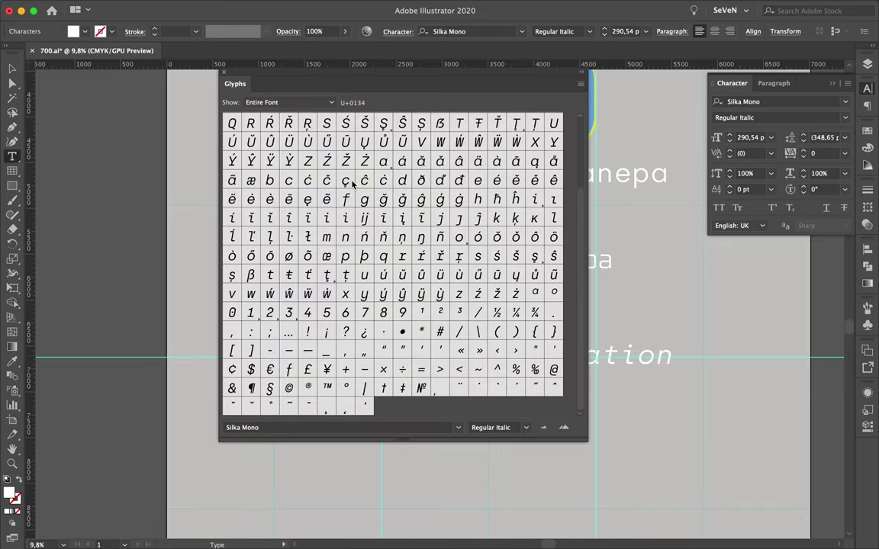
pyautogui.hotkey('shift', 'alt', 'F11')
pyautogui.scroll(3, 425, 347)
pyautogui.write('->')
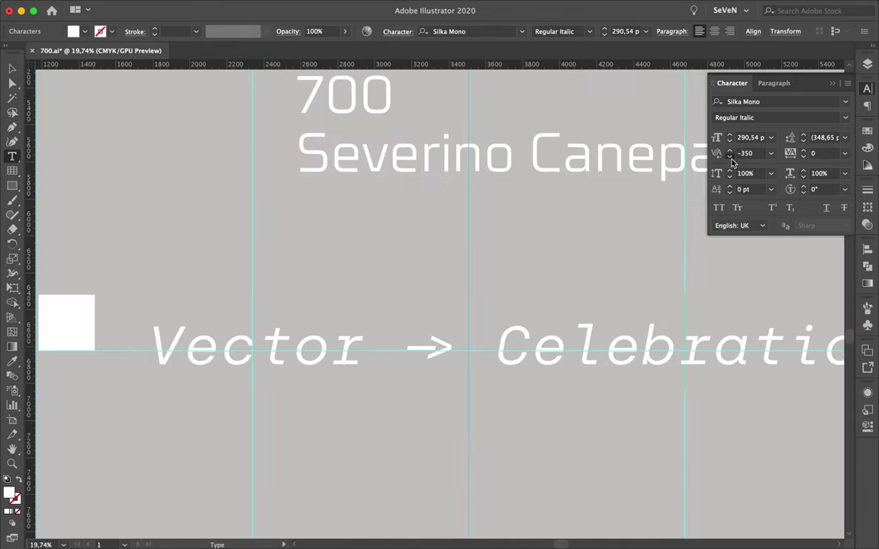
pyautogui.click(567, 361)
pyautogui.scroll(-3, 567, 361)
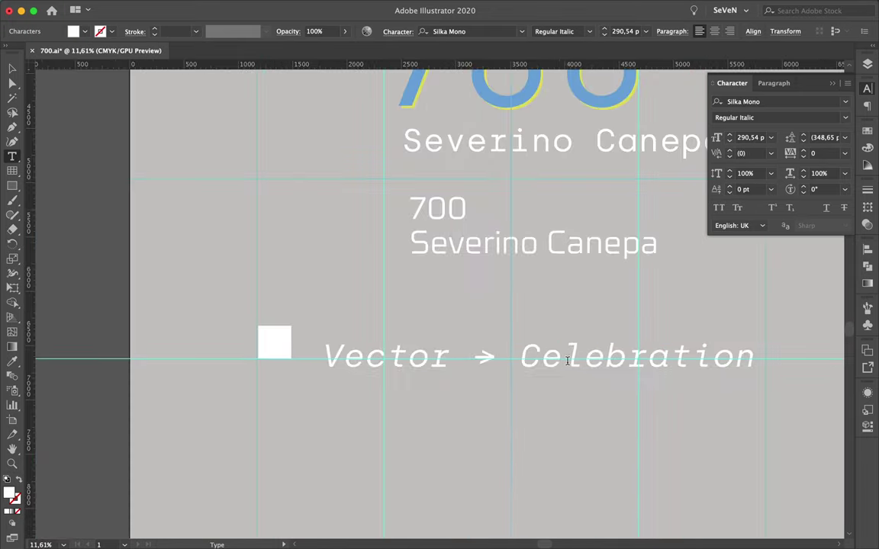
pyautogui.scroll(-2, 539, 295)
pyautogui.scroll(-3, 538, 157)
pyautogui.scroll(-2, 481, 300)
pyautogui.scroll(2, 385, 300)
pyautogui.click(385, 296)
pyautogui.scroll(2, 374, 302)
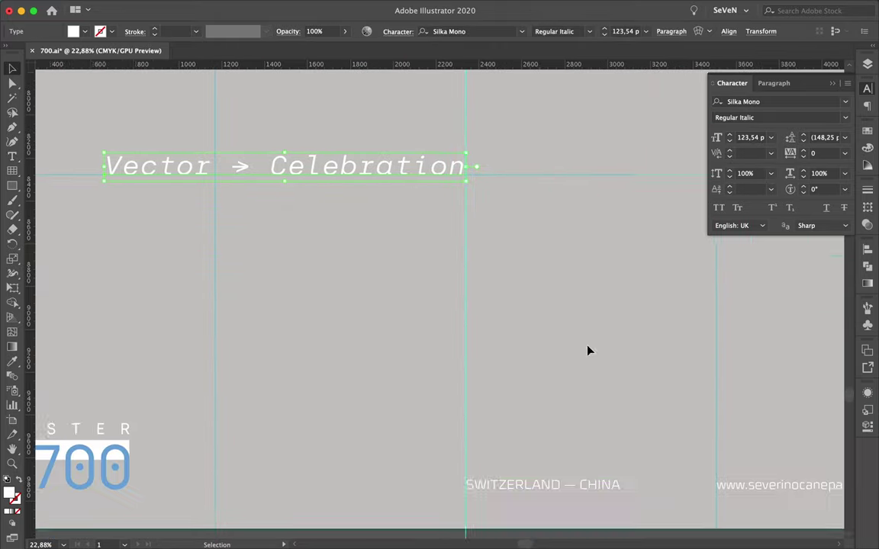
pyautogui.scroll(-3, 651, 400)
pyautogui.scroll(3, 653, 401)
pyautogui.click(653, 391)
pyautogui.scroll(-2, 495, 303)
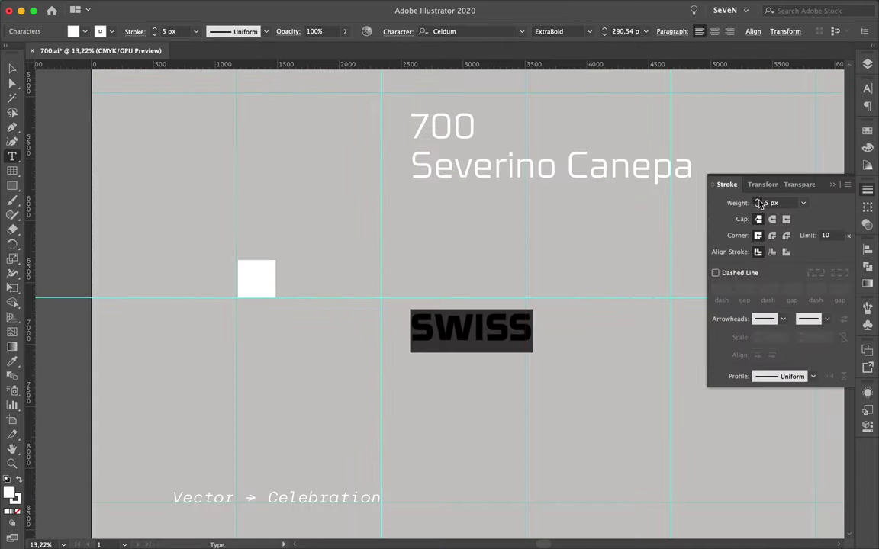
# Give SWISS a white stroke with no fill and duplicate it just below
pyautogui.click(19, 512)
pyautogui.scroll(-3, 455, 337)
pyautogui.scroll(3, 506, 308)
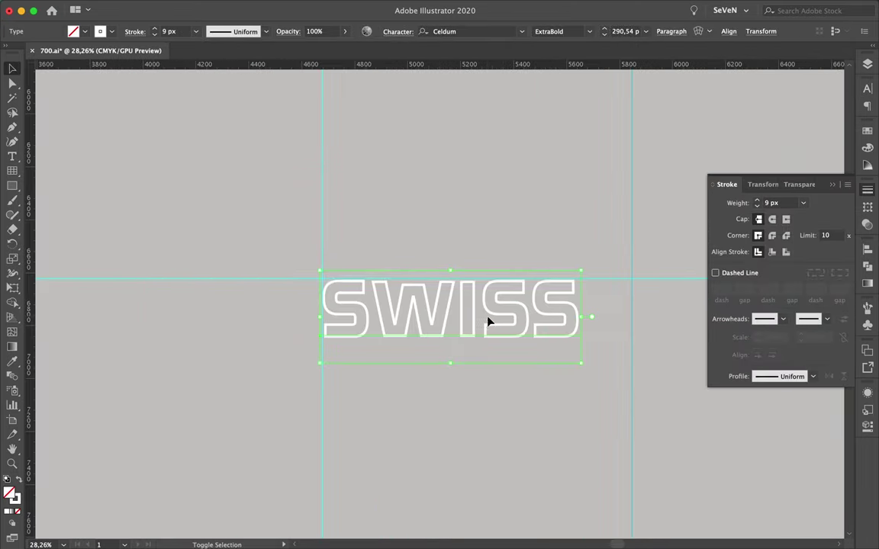
pyautogui.moveTo(491, 300); pyautogui.dragTo(491, 329)
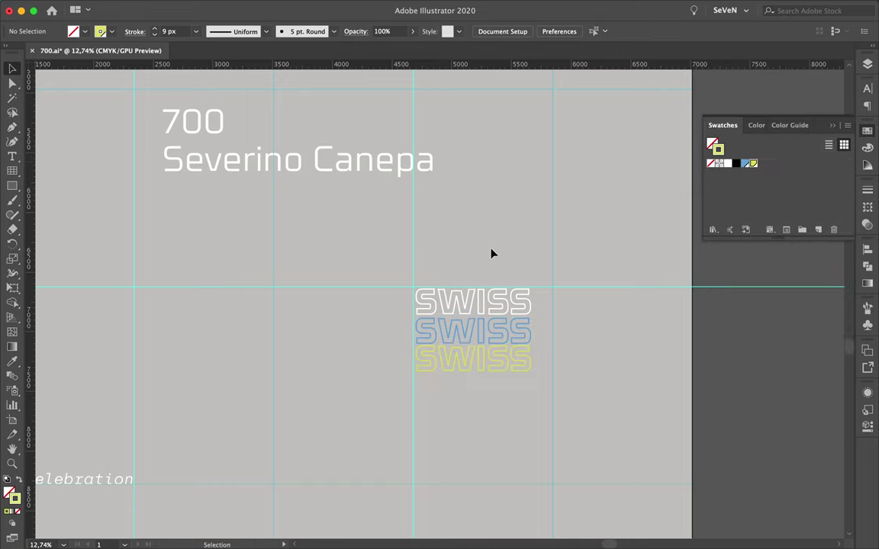
pyautogui.scroll(-3, 492, 253)
pyautogui.scroll(2, 435, 319)
# Draw an area-type frame under the big 700 and justify its paragraph text
pyautogui.click(380, 248)
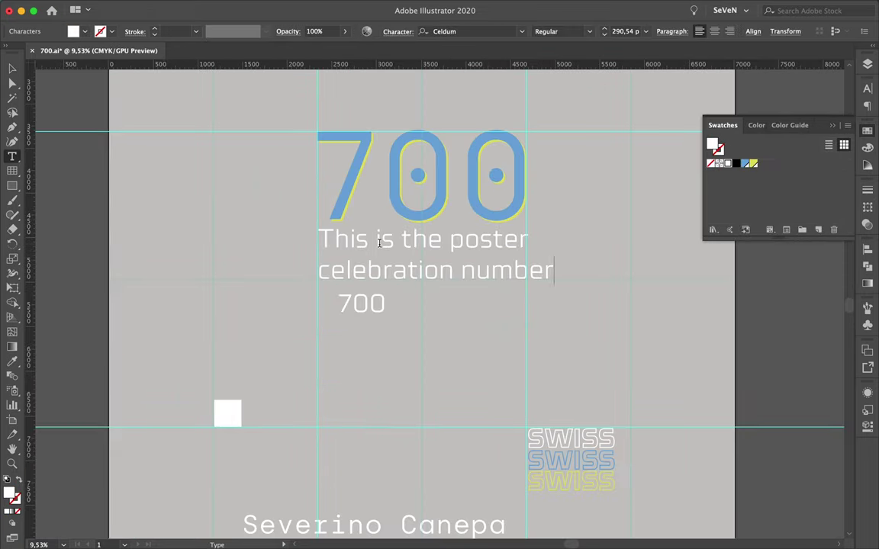
pyautogui.press('super+alt+t')
pyautogui.moveTo(526, 260)
pyautogui.mouseDown()
pyautogui.moveTo(319, 260)
pyautogui.moveTo(526, 369)
pyautogui.mouseUp()
pyautogui.click(322, 241)
pyautogui.press('super+v')
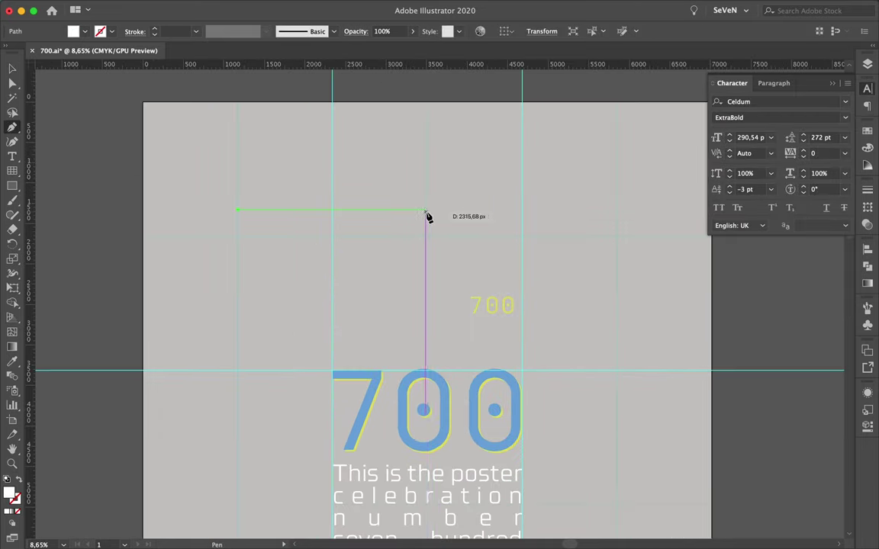
# Preview an Effect > Warp on the line, trying another warp style and adjusting bend and horizontal distortion
pyautogui.click(254, 7)
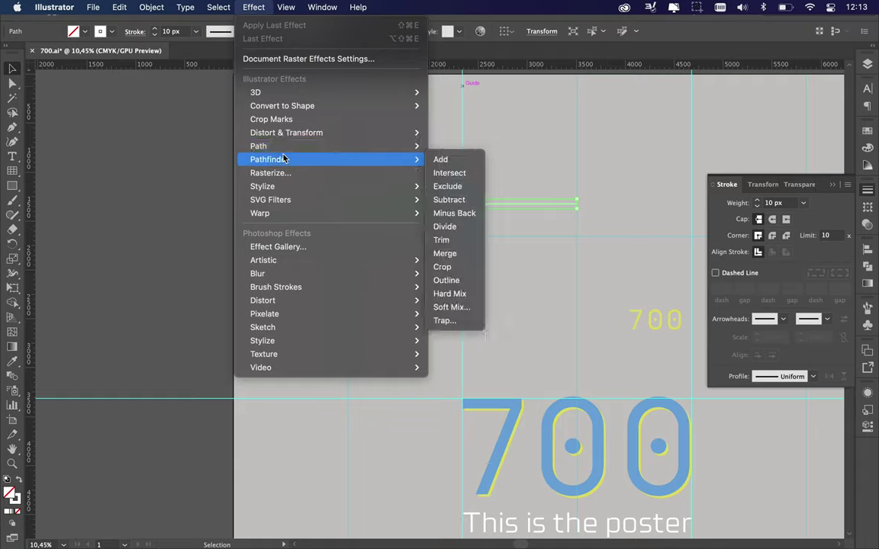
pyautogui.click(451, 213)
pyautogui.click(565, 285)
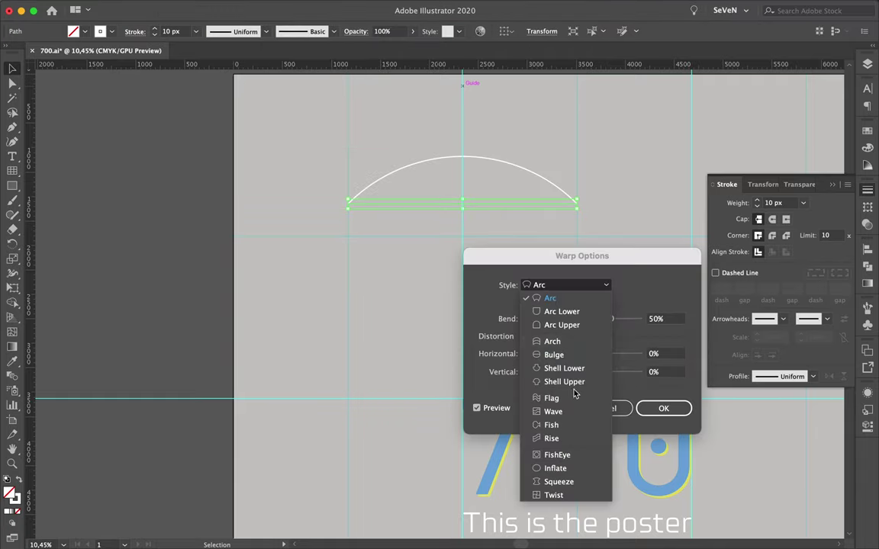
pyautogui.click(551, 400)
pyautogui.moveTo(581, 318); pyautogui.dragTo(625, 318)
pyautogui.moveTo(581, 354); pyautogui.dragTo(558, 355)
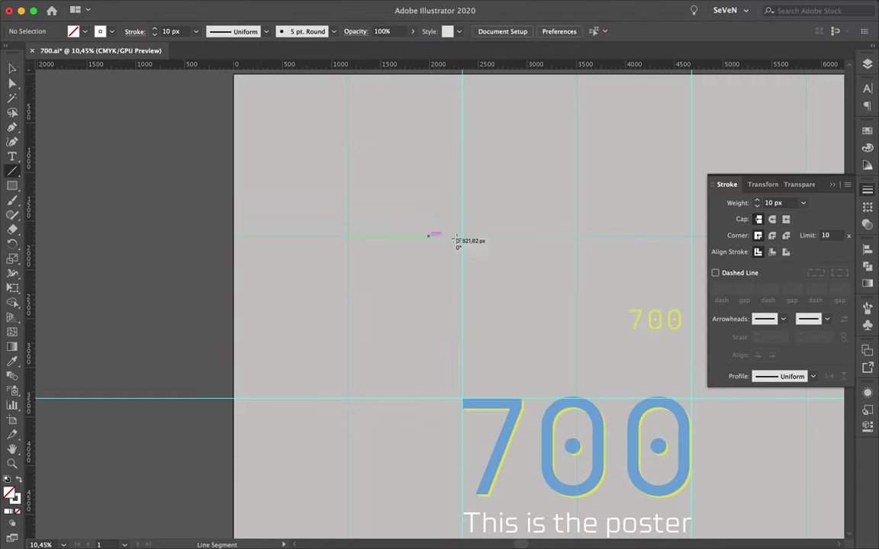
pyautogui.click(253, 7)
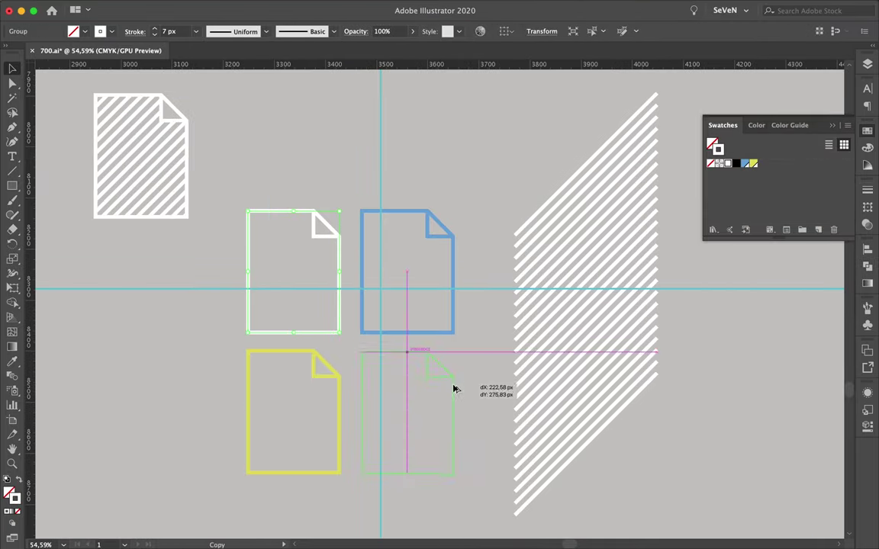
# Place a copy of the page icon lower right and start a stepped Pen path beneath SWISS
pyautogui.moveTo(453, 390); pyautogui.dragTo(452, 369)
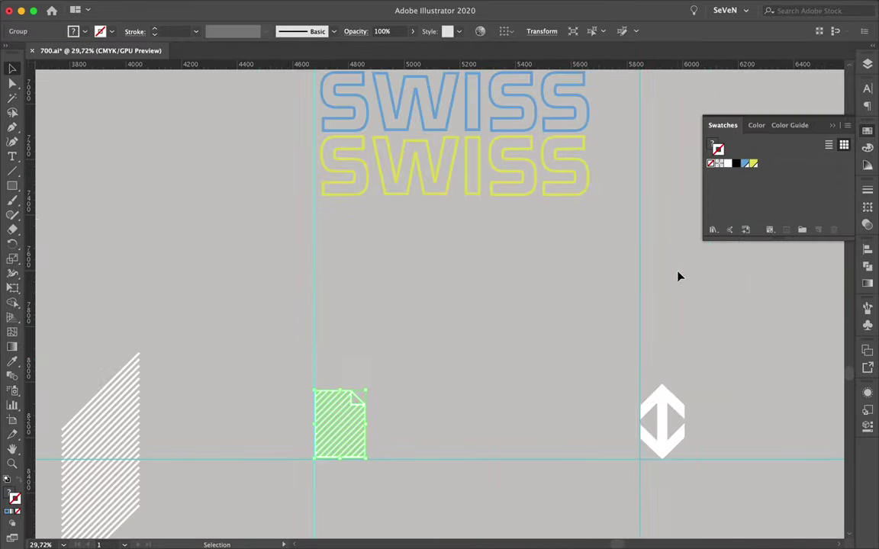
pyautogui.press('p')
pyautogui.click(313, 252)
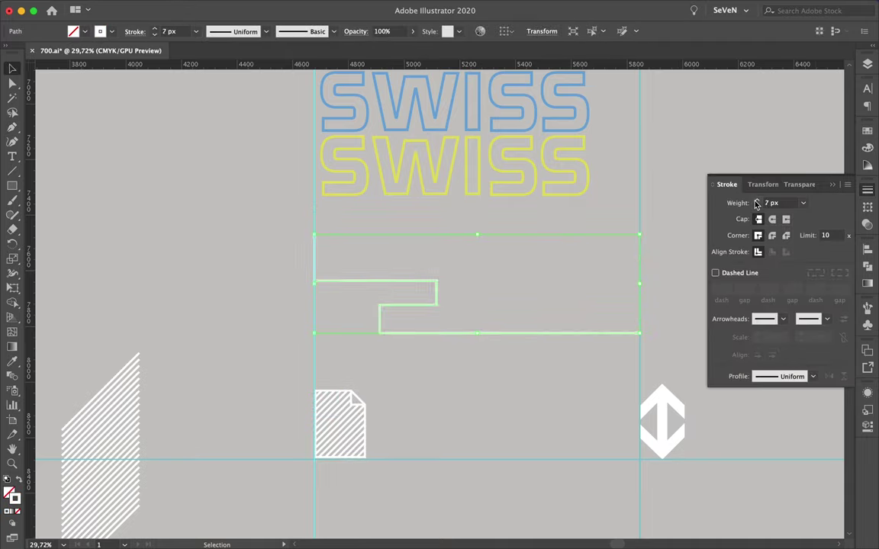
# Fit the whole artboard in view and add anchor points to the vertical line
pyautogui.scroll(3, 346, 230)
pyautogui.hotkey('ctrl', '0')
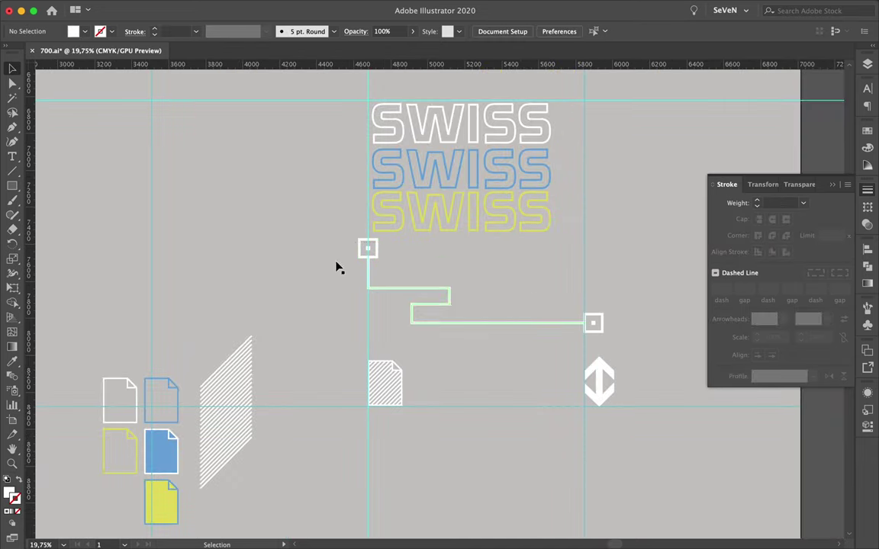
pyautogui.scroll(2, 461, 412)
pyautogui.press('p')
pyautogui.click(464, 335)
pyautogui.click(151, 7)
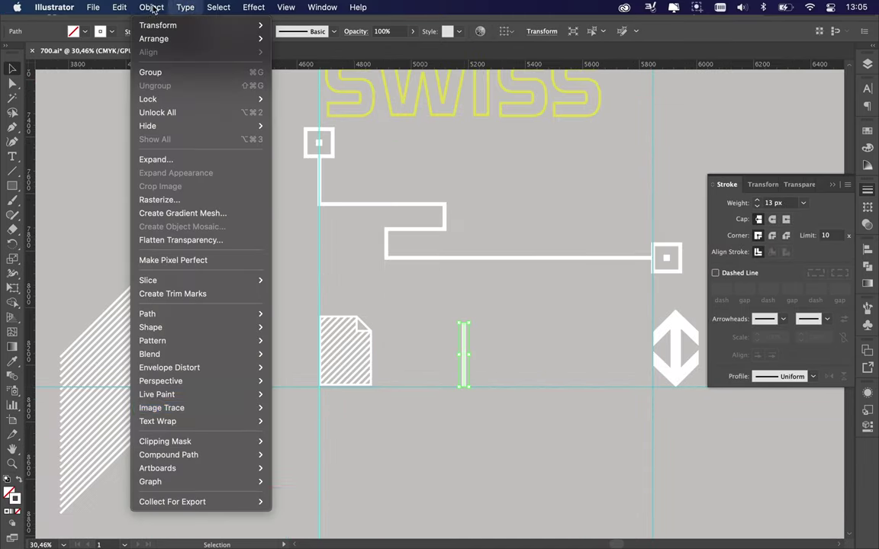
pyautogui.moveTo(148, 313)
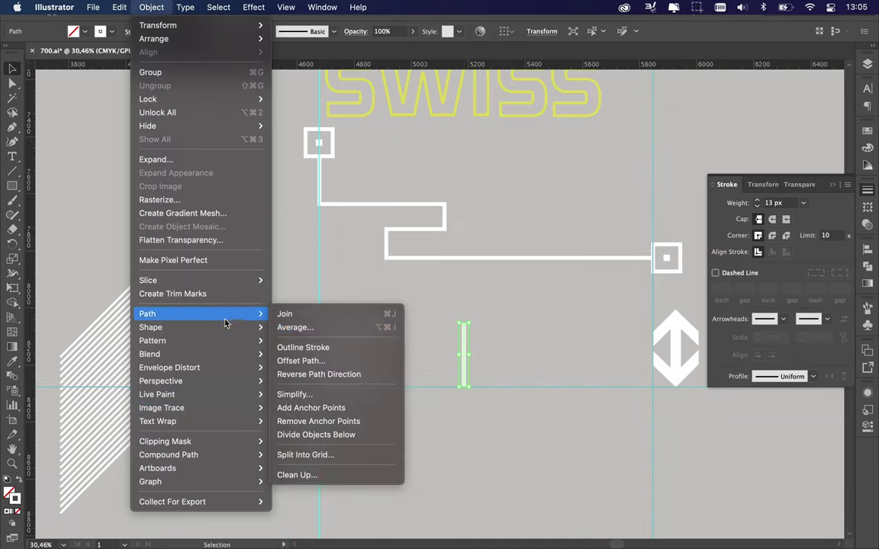
pyautogui.click(334, 409)
# Draw a triangular arrowhead on top of the vertical line with the Pen tool
pyautogui.scroll(3, 471, 355)
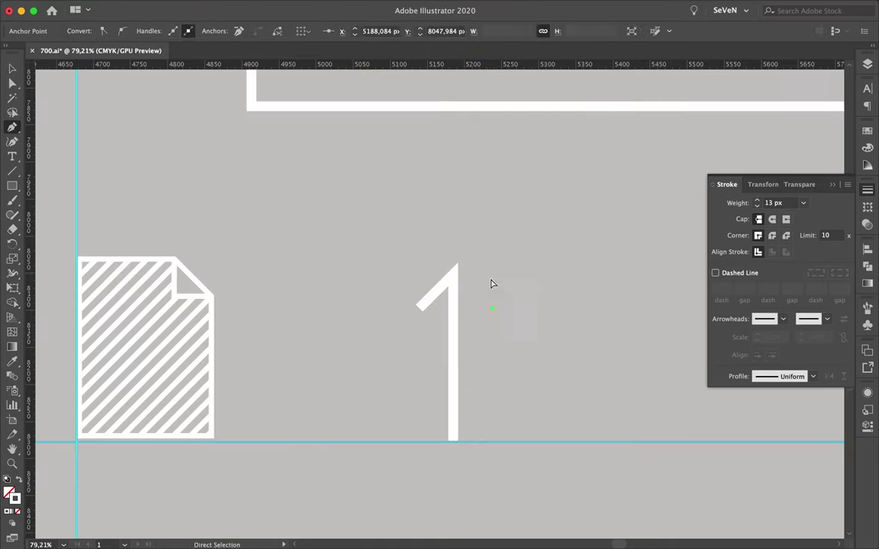
pyautogui.click(455, 252)
pyautogui.click(491, 281)
pyautogui.press('v')
pyautogui.click(463, 338)
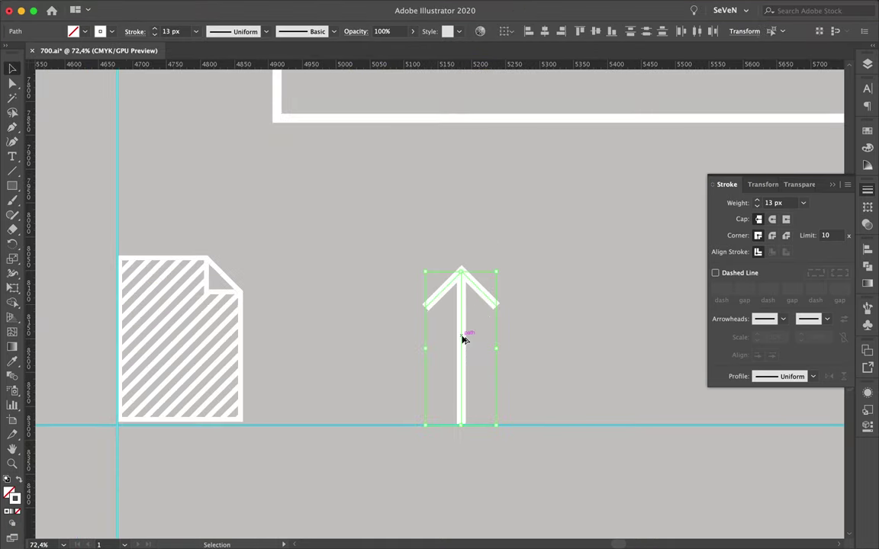
# Place two copies of the arrow further to the right
pyautogui.moveTo(463, 338); pyautogui.dragTo(563, 337)
pyautogui.press('a')
pyautogui.scroll(-2, 467, 243)
pyautogui.moveTo(461, 281); pyautogui.dragTo(523, 286)
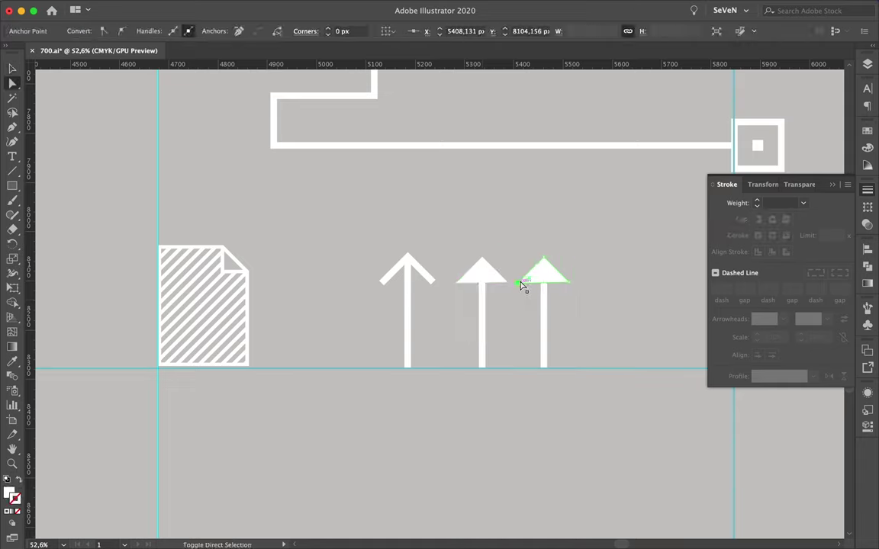
pyautogui.scroll(3, 569, 286)
pyautogui.scroll(-2, 485, 305)
# Delete the third arrow's head and copy the triangle head onto the right line
pyautogui.press('Delete')
pyautogui.click(318, 281)
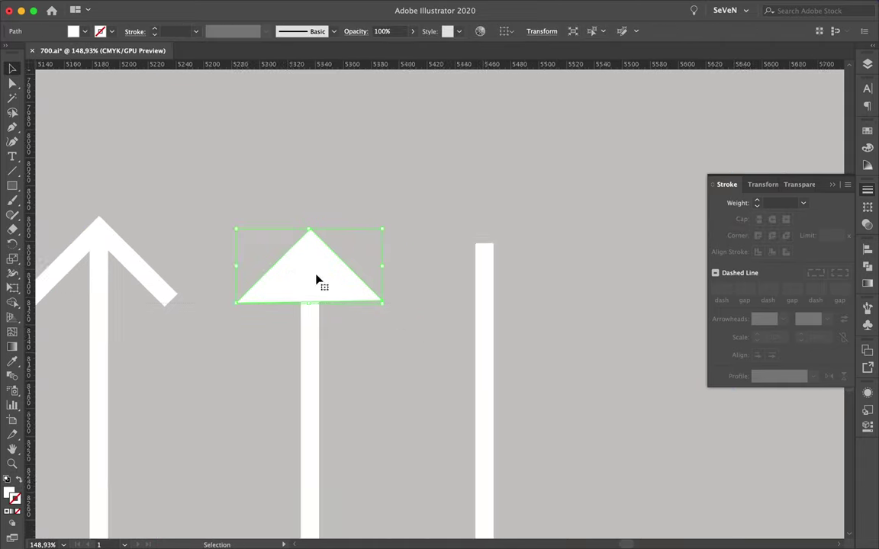
pyautogui.scroll(2, 318, 281)
pyautogui.click(277, 317)
pyautogui.moveTo(284, 326); pyautogui.dragTo(285, 320)
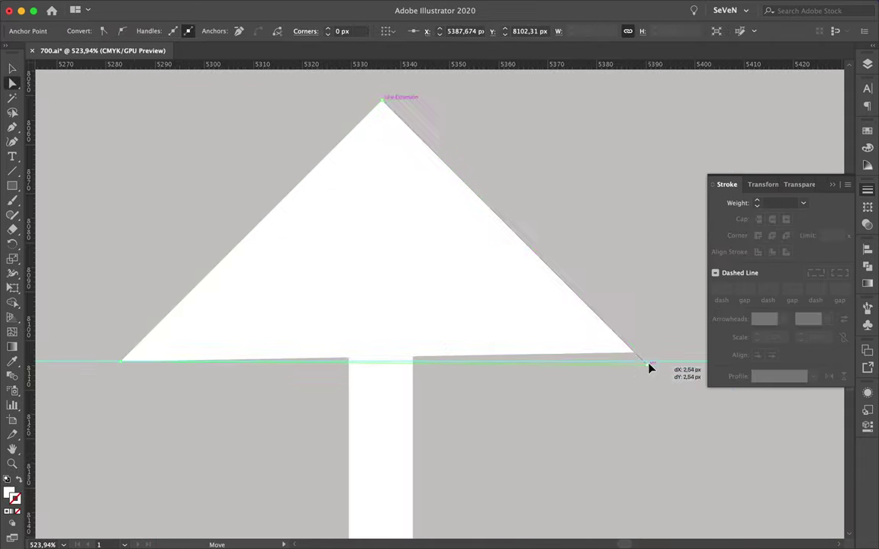
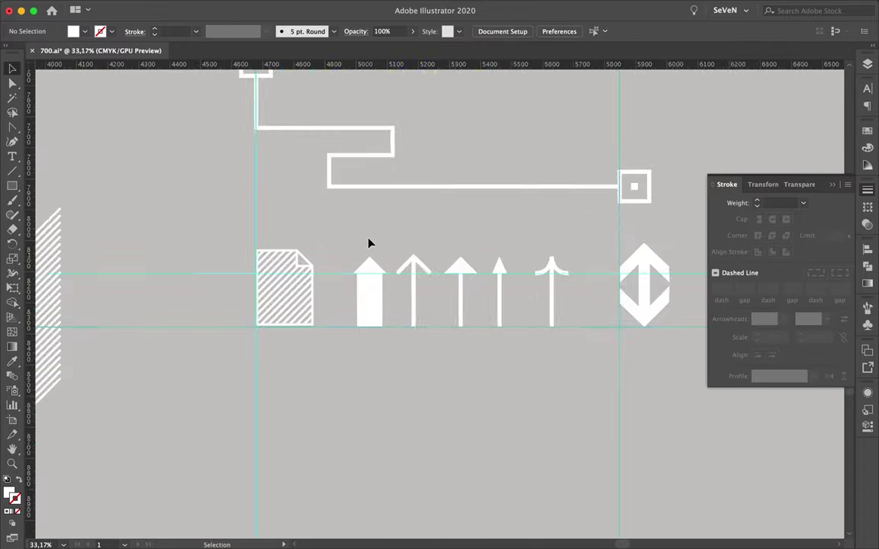
pyautogui.scroll(-3, 324, 236)
# Move the document icons to the right
pyautogui.moveTo(249, 360); pyautogui.dragTo(401, 379)
pyautogui.scroll(-2, 400, 379)
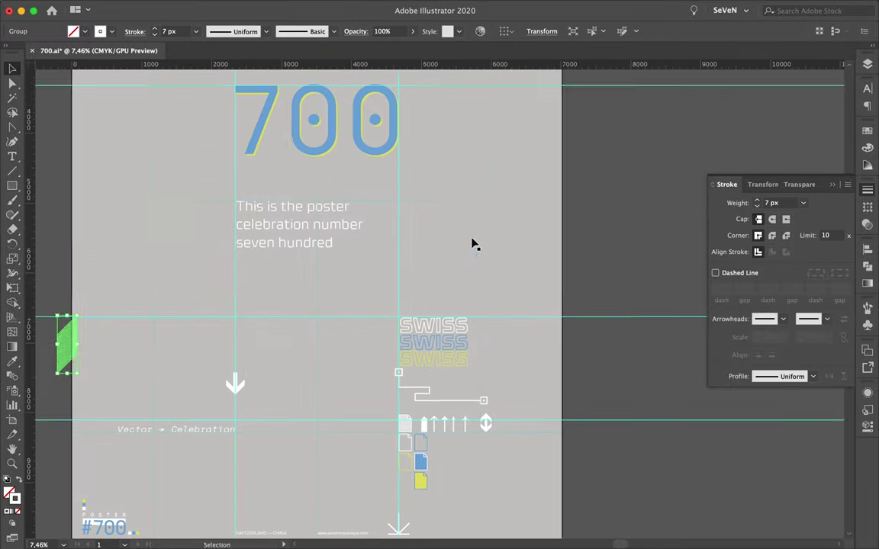
# Draw a slanted white shape along the poster's right edge and adjust its corner
pyautogui.press('p')
pyautogui.click(550, 231)
pyautogui.click(519, 203)
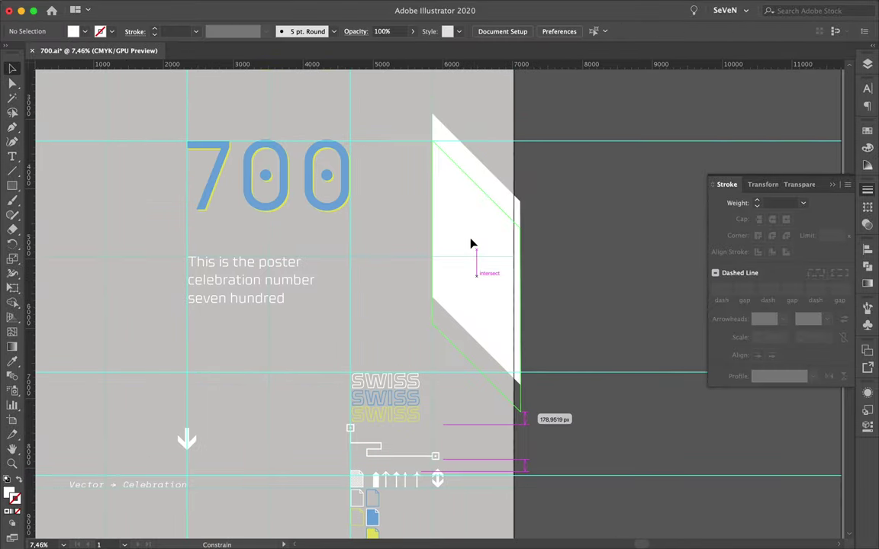
pyautogui.hotkey('ctrl', '0')
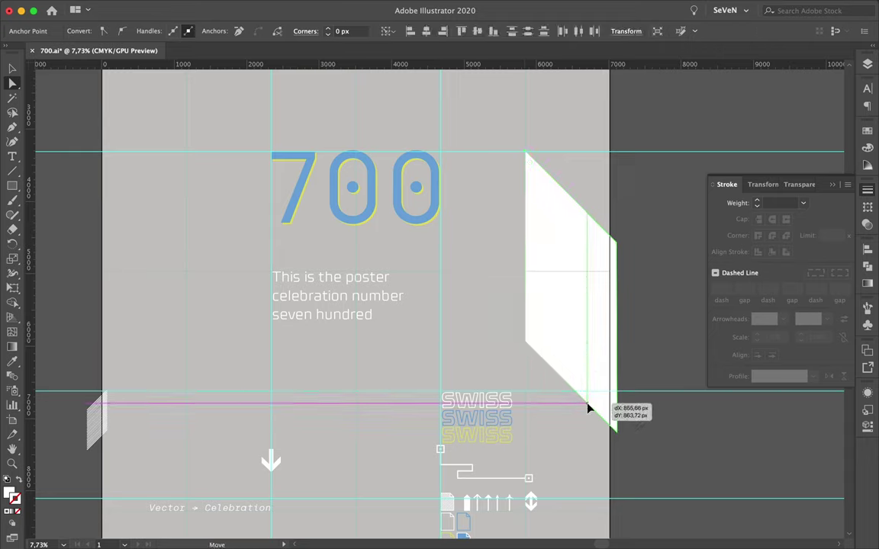
pyautogui.moveTo(588, 409); pyautogui.dragTo(624, 280)
# Select the hatched and yellow document icons, then pick an arrow above the 700
pyautogui.scroll(3, 569, 465)
pyautogui.scroll(-3, 553, 492)
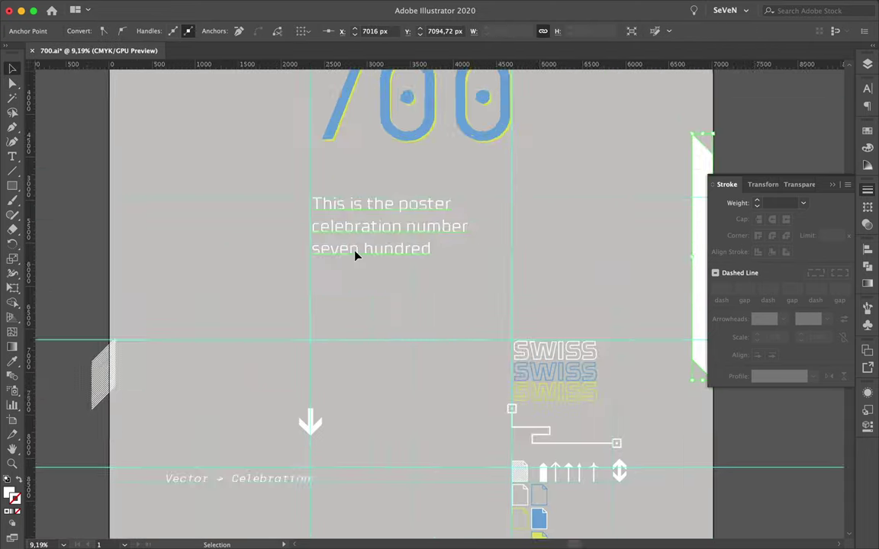
pyautogui.scroll(3, 673, 330)
pyautogui.click(440, 305)
pyautogui.click(487, 435)
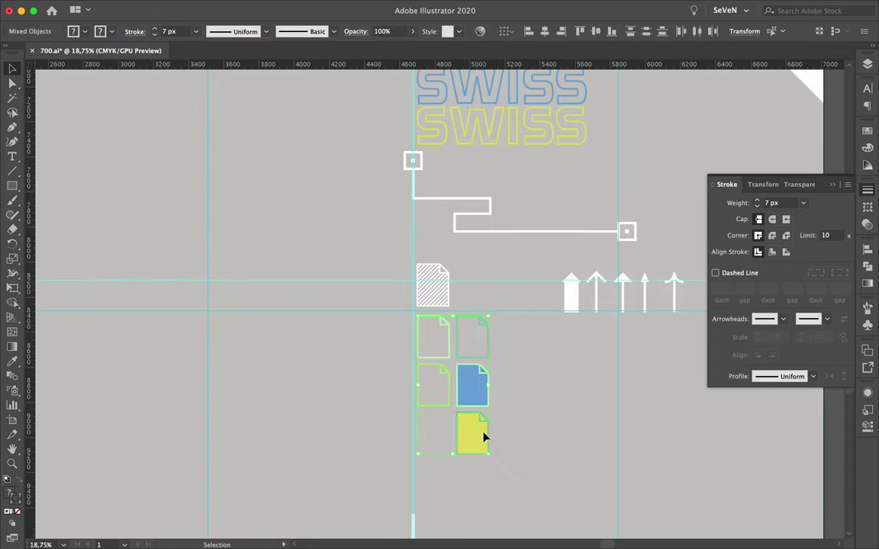
pyautogui.click(483, 288)
pyautogui.scroll(-3, 538, 285)
pyautogui.scroll(2, 592, 299)
pyautogui.scroll(2, 385, 324)
pyautogui.click(385, 324)
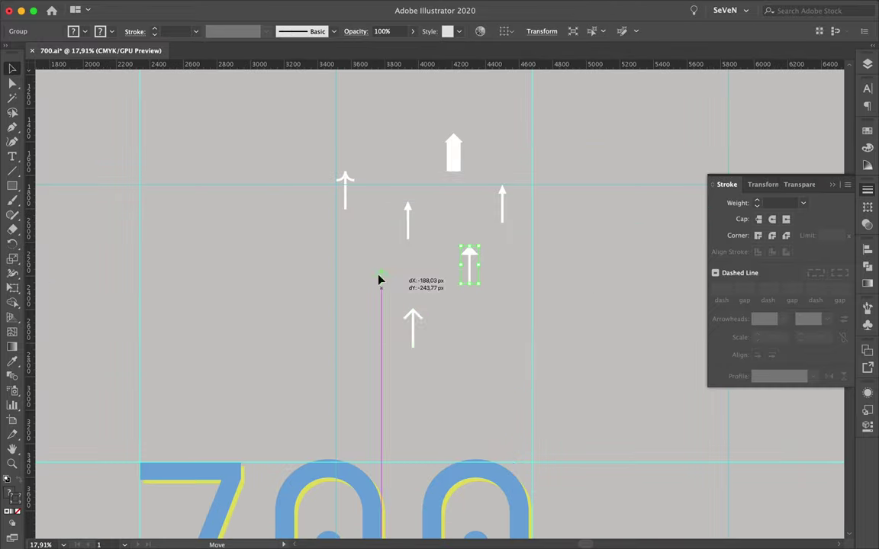
# Pull the arrowhead's base anchor up to give the arrow a barbed head
pyautogui.scroll(2, 392, 222)
pyautogui.scroll(4, 213, 231)
pyautogui.press('a')
pyautogui.click(267, 224)
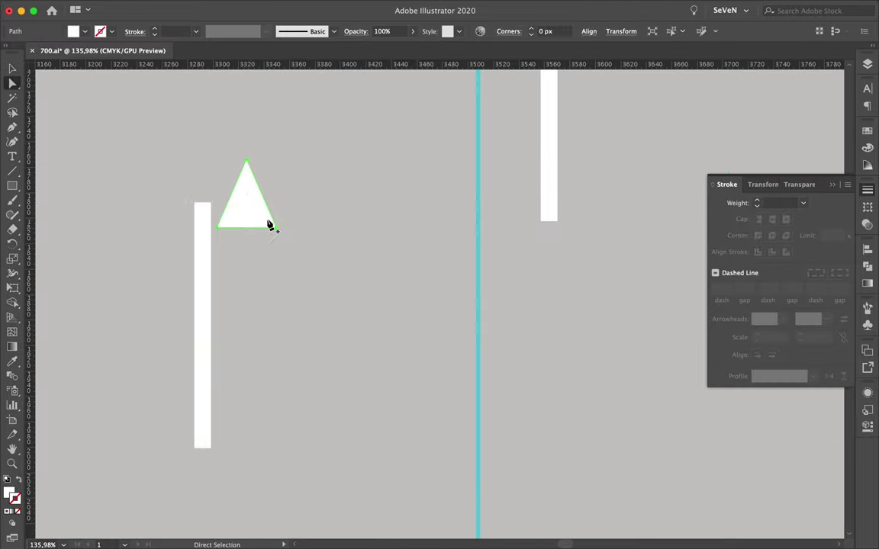
pyautogui.moveTo(246, 228); pyautogui.dragTo(246, 200)
pyautogui.click(172, 206)
# Move arrows to new spots scattered above the 700
pyautogui.scroll(-3, 465, 245)
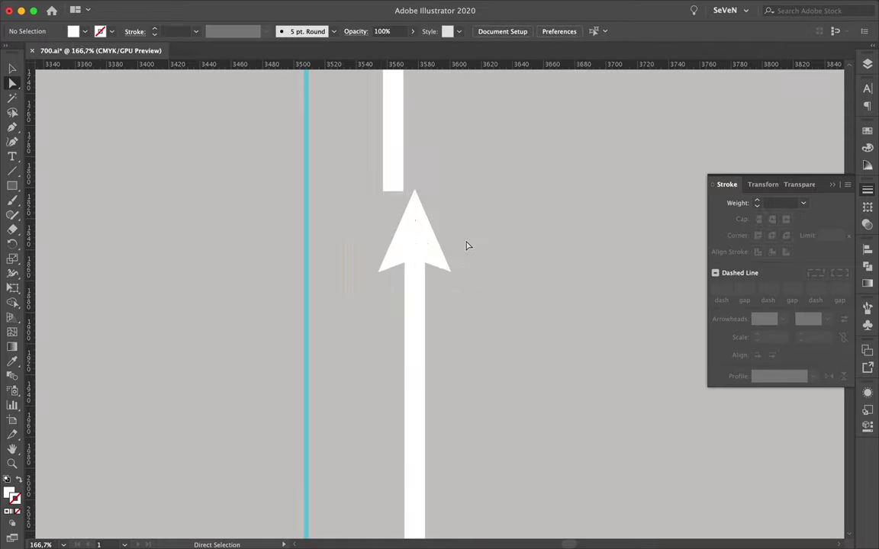
pyautogui.scroll(-3, 340, 285)
pyautogui.press('v')
pyautogui.moveTo(229, 299); pyautogui.dragTo(436, 304)
pyautogui.scroll(-5, 454, 190)
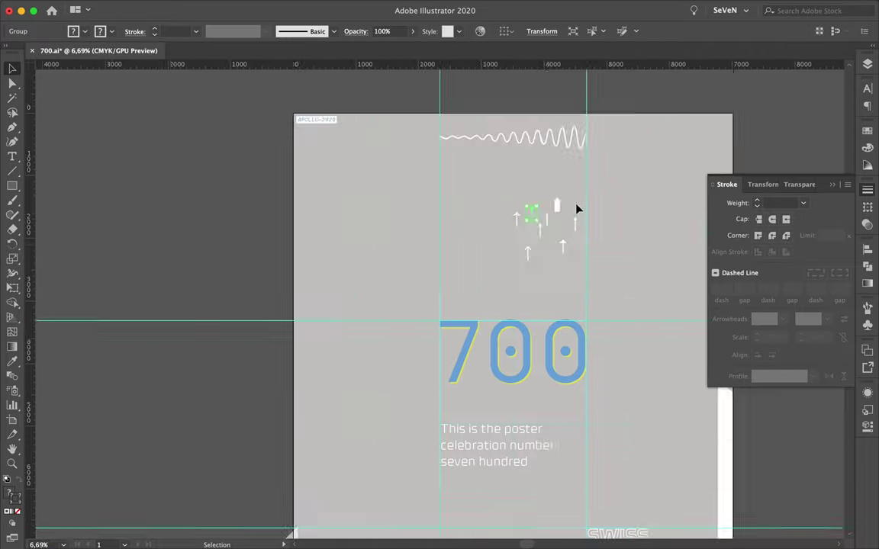
pyautogui.moveTo(526, 207); pyautogui.dragTo(515, 158)
pyautogui.scroll(4, 524, 171)
pyautogui.scroll(5, 416, 161)
pyautogui.scroll(-5, 349, 216)
pyautogui.scroll(4, 328, 225)
# Make the square a white outline with no fill and set its stroke weight
pyautogui.click(319, 229)
pyautogui.scroll(-5, 345, 198)
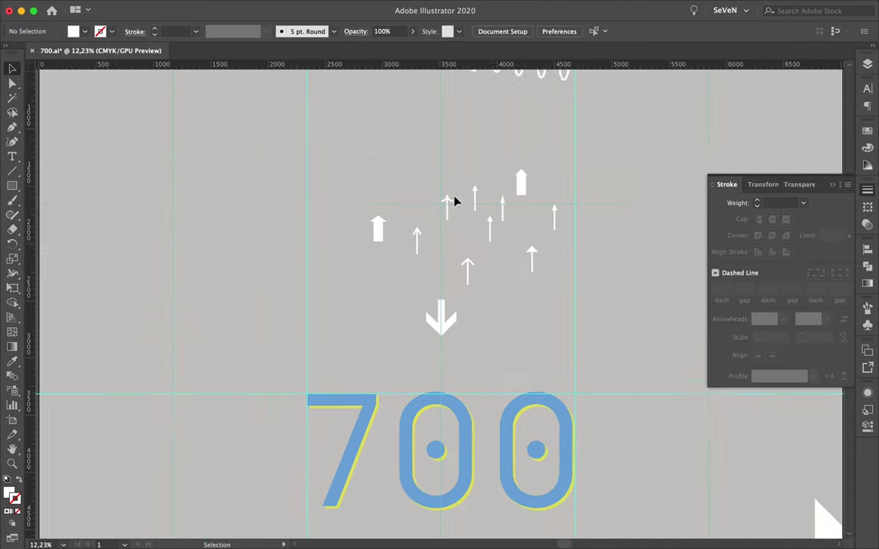
pyautogui.scroll(3, 455, 199)
pyautogui.press('p')
pyautogui.click(22, 483)
pyautogui.scroll(3, 333, 245)
pyautogui.click(773, 203)
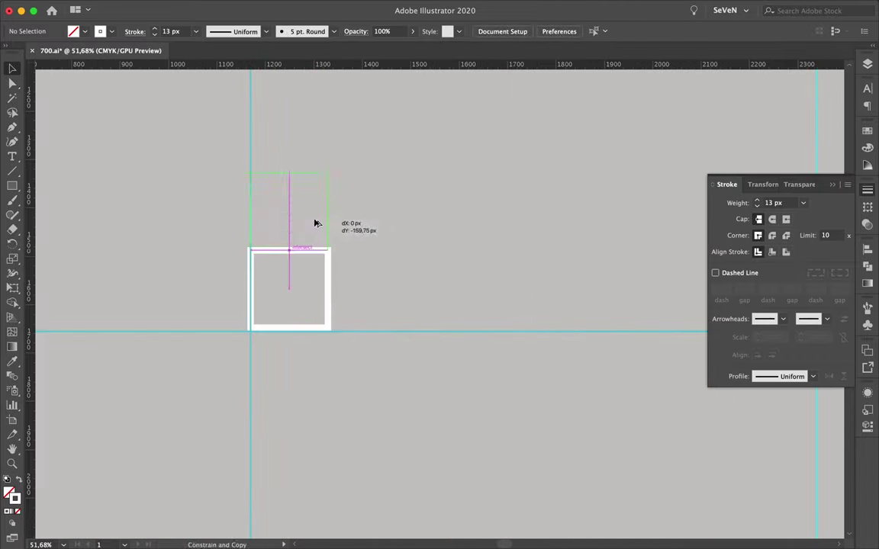
# Copy the square above and drag its anchors into a cube shape
pyautogui.moveTo(317, 223); pyautogui.dragTo(316, 223)
pyautogui.press('a')
pyautogui.moveTo(343, 194); pyautogui.dragTo(403, 194)
pyautogui.press('a')
pyautogui.moveTo(374, 278)
pyautogui.mouseDown()
pyautogui.moveTo(374, 193)
pyautogui.moveTo(373, 206)
pyautogui.mouseUp()
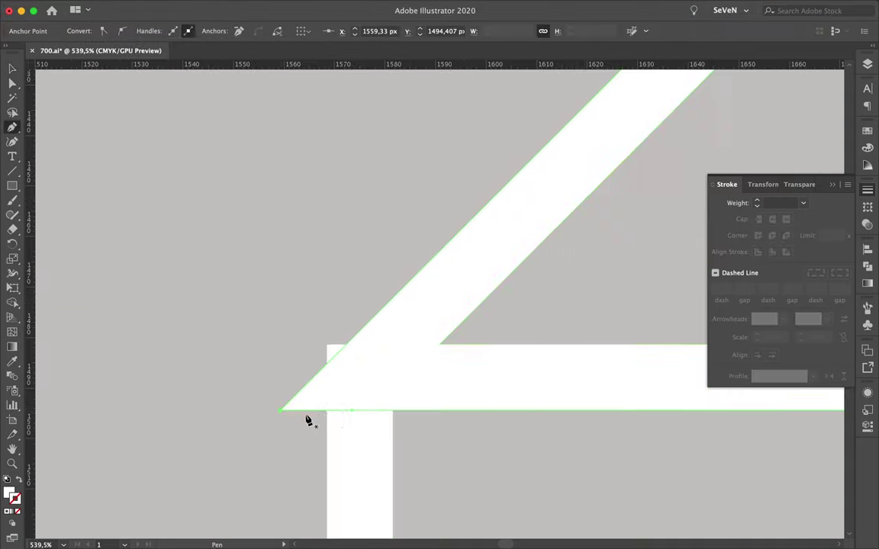
# Snap the diagonal edges' end anchors onto the cube's corners
pyautogui.moveTo(334, 373); pyautogui.dragTo(336, 372)
pyautogui.scroll(-5, 363, 296)
pyautogui.scroll(-3, 362, 294)
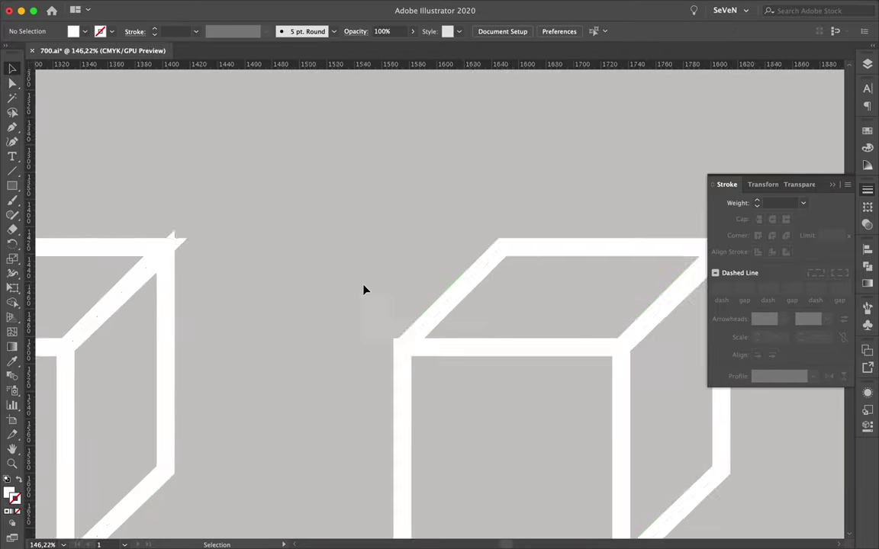
pyautogui.scroll(5, 364, 291)
pyautogui.scroll(3, 205, 420)
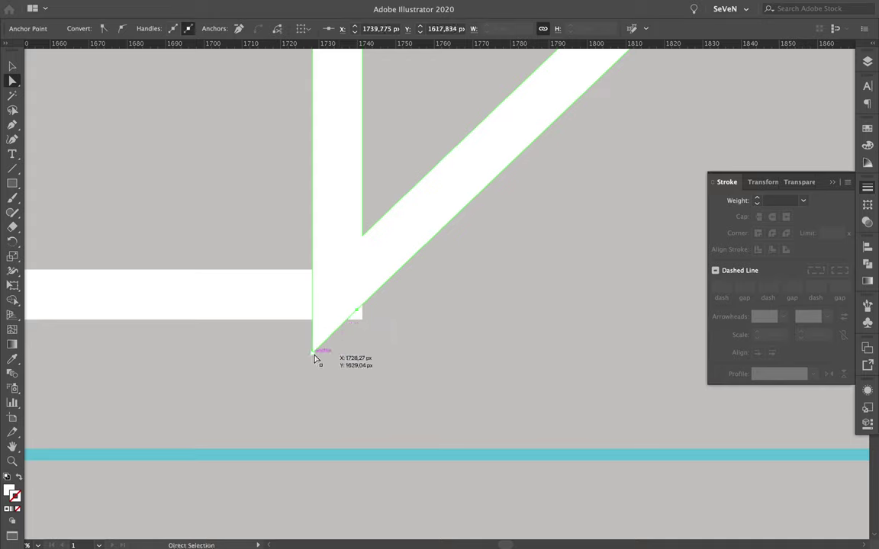
pyautogui.scroll(-2, 372, 308)
pyautogui.scroll(-3, 427, 317)
pyautogui.scroll(8, 203, 304)
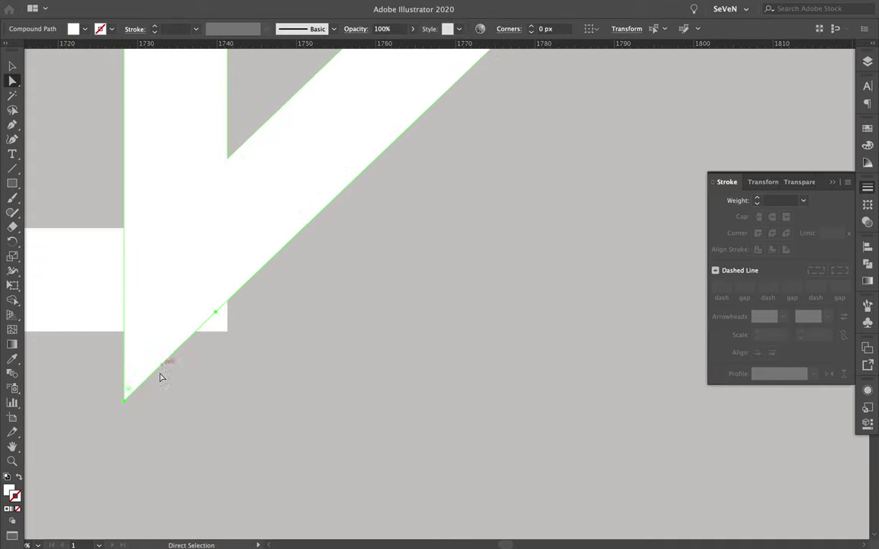
pyautogui.moveTo(202, 304); pyautogui.dragTo(218, 314)
pyautogui.scroll(-4, 228, 320)
pyautogui.scroll(5, 348, 267)
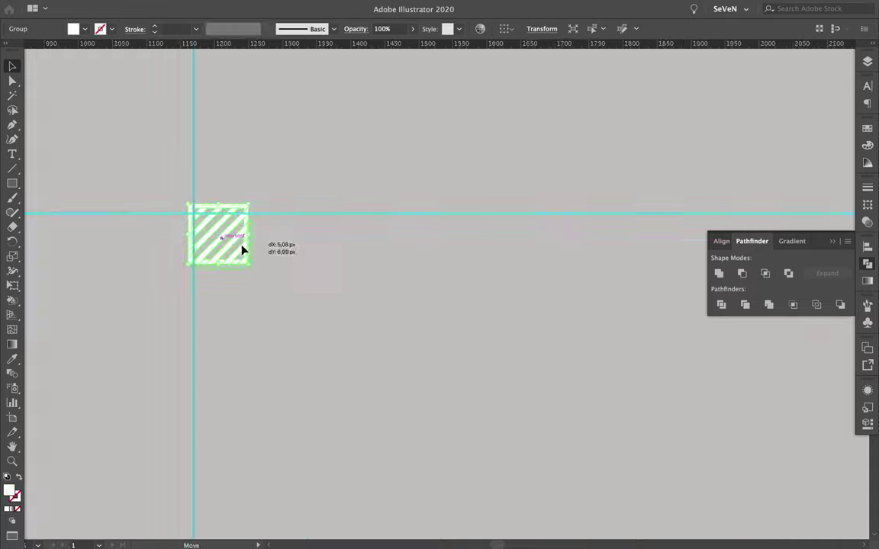
# Repeat the hatched square down into a column and copy the crosshair mark straight up
pyautogui.moveTo(239, 251); pyautogui.dragTo(242, 274)
pyautogui.hotkey('ctrl', 'd')
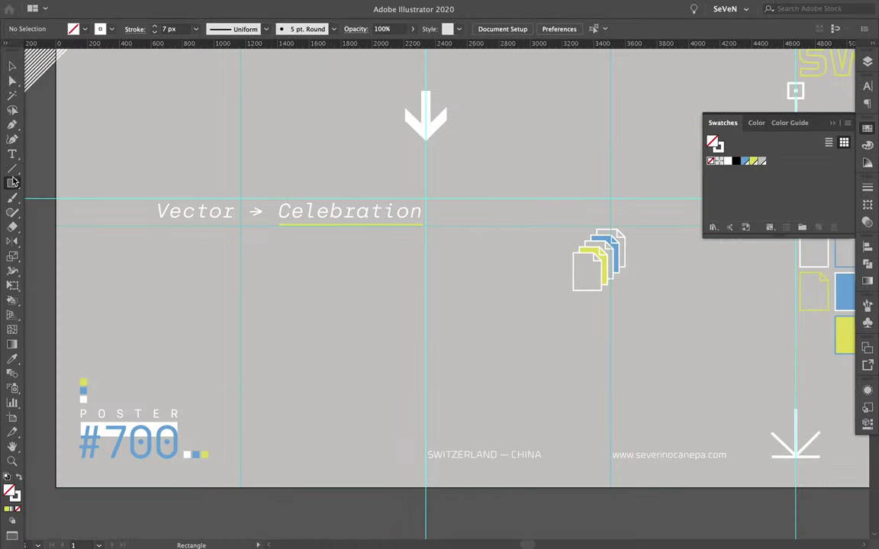
pyautogui.press('p')
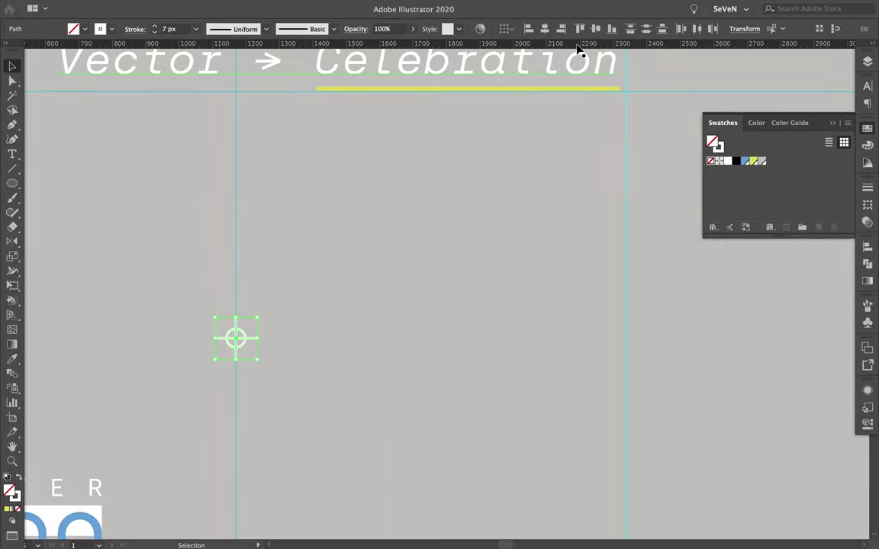
pyautogui.moveTo(532, 314); pyautogui.dragTo(582, 136)
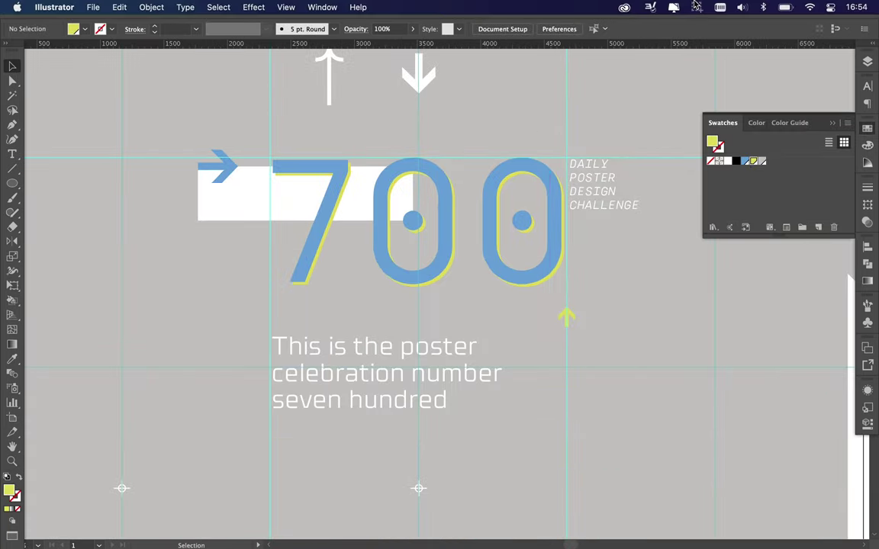
# Copy the small circle down and to the left
pyautogui.click(697, 7)
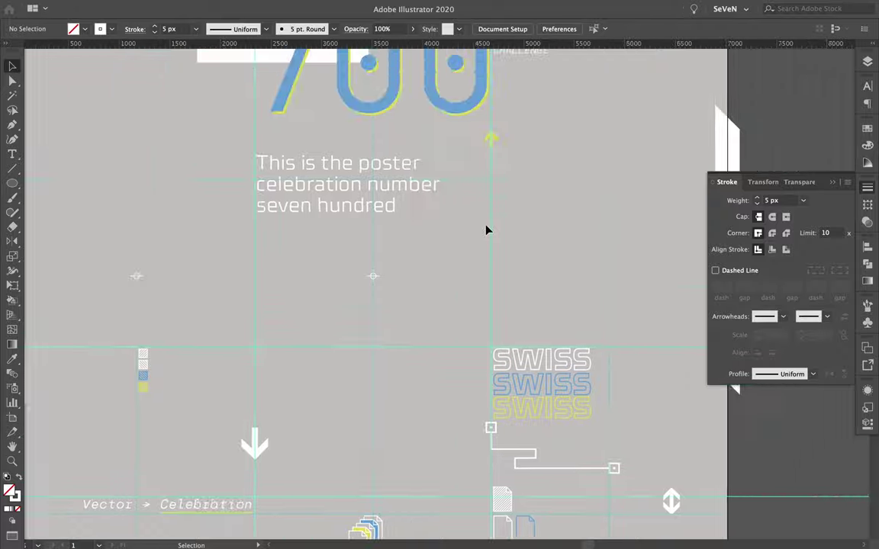
pyautogui.moveTo(548, 217); pyautogui.dragTo(519, 247)
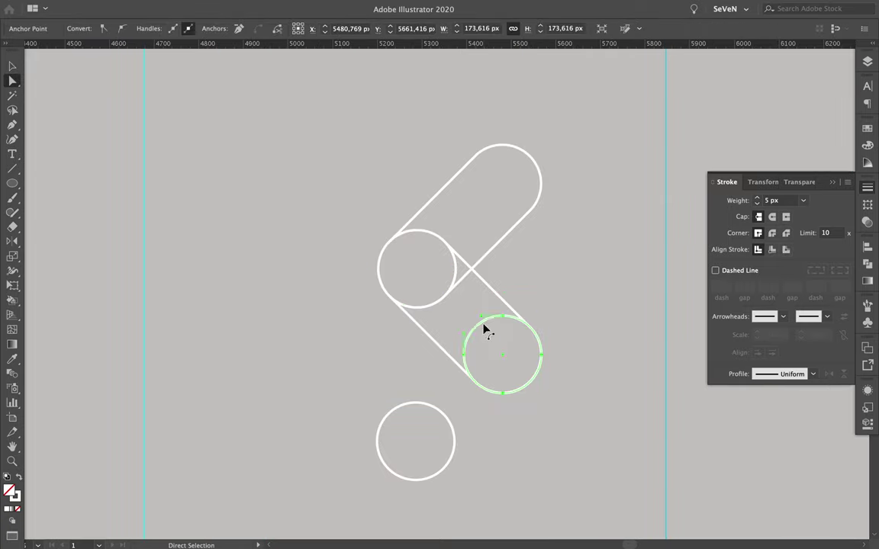
pyautogui.scroll(2, 467, 282)
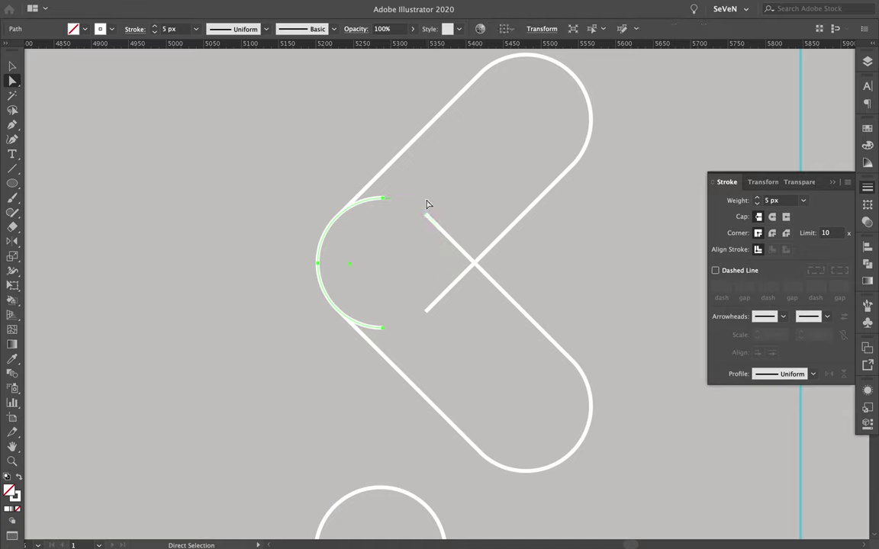
# Add anchors to the chevron's left arc and join it to the chevron lines
pyautogui.click(391, 216)
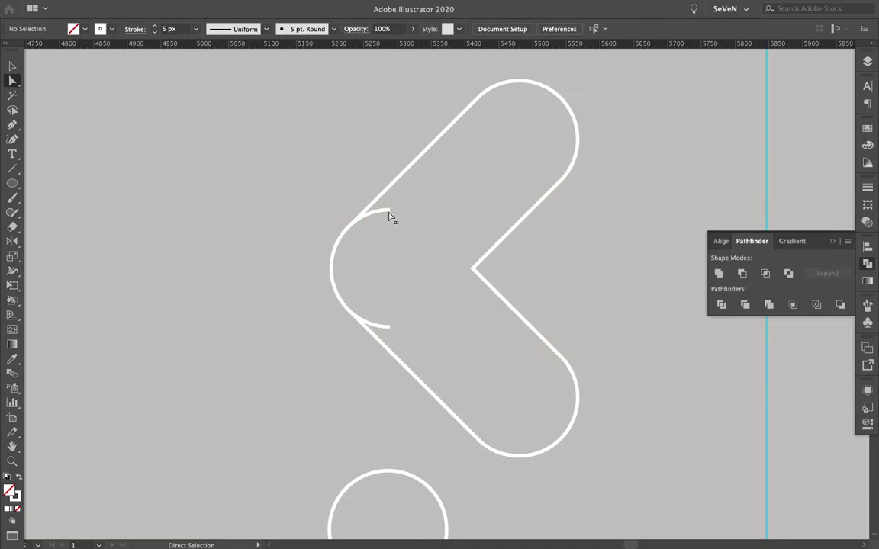
pyautogui.scroll(3, 408, 169)
pyautogui.press('p')
pyautogui.scroll(2, 364, 307)
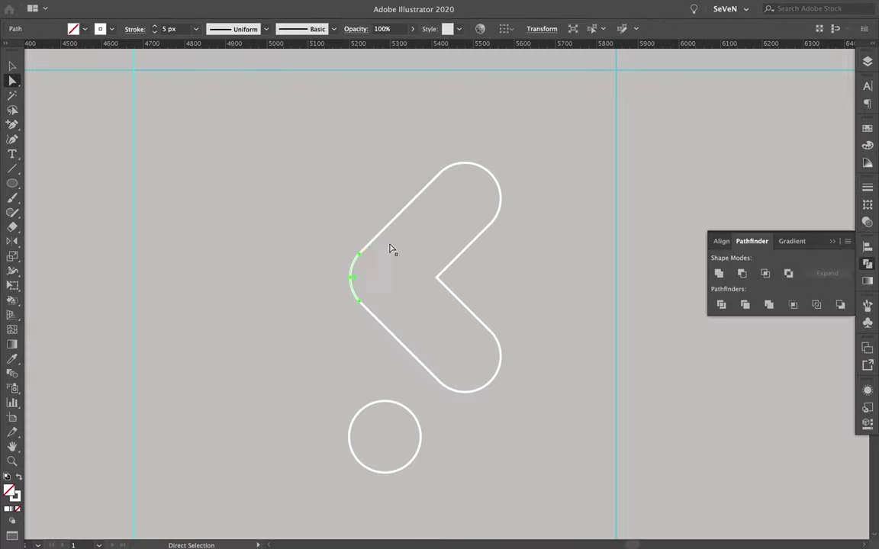
pyautogui.rightClick(359, 279)
pyautogui.click(387, 373)
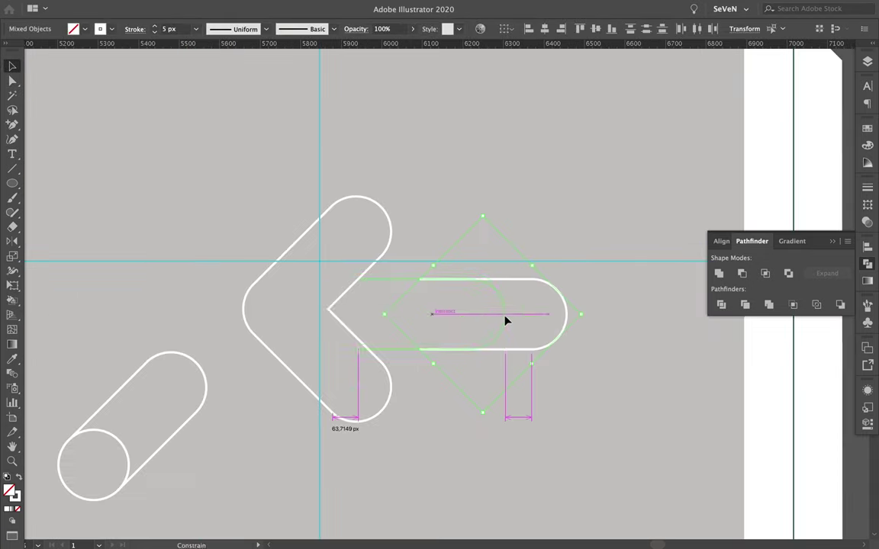
pyautogui.scroll(-3, 505, 321)
pyautogui.click(462, 301)
pyautogui.click(417, 265)
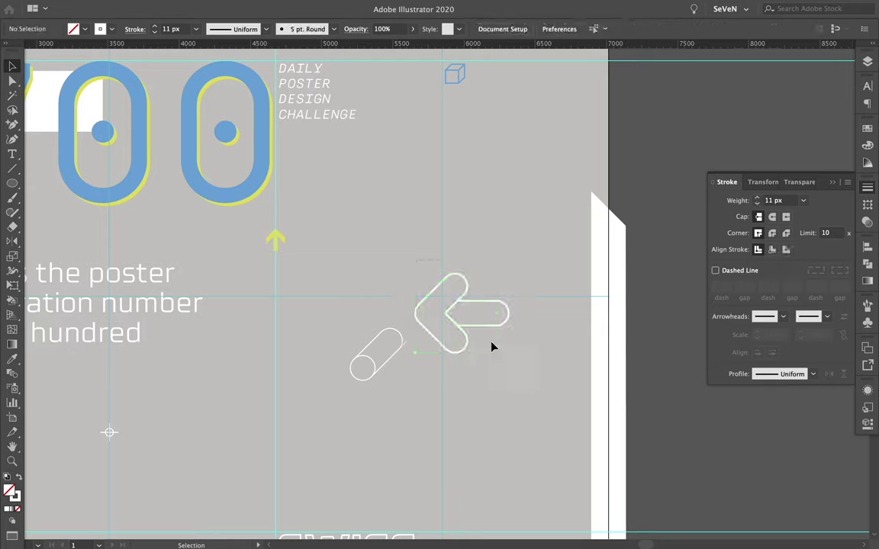
# Copy the arrow, convert its stroke to a compound filled shape, and move it among the arrows
pyautogui.moveTo(511, 162); pyautogui.dragTo(512, 163)
pyautogui.click(147, 8)
pyautogui.click(176, 161)
pyautogui.scroll(-3, 463, 323)
pyautogui.press('Return')
pyautogui.press('Escape')
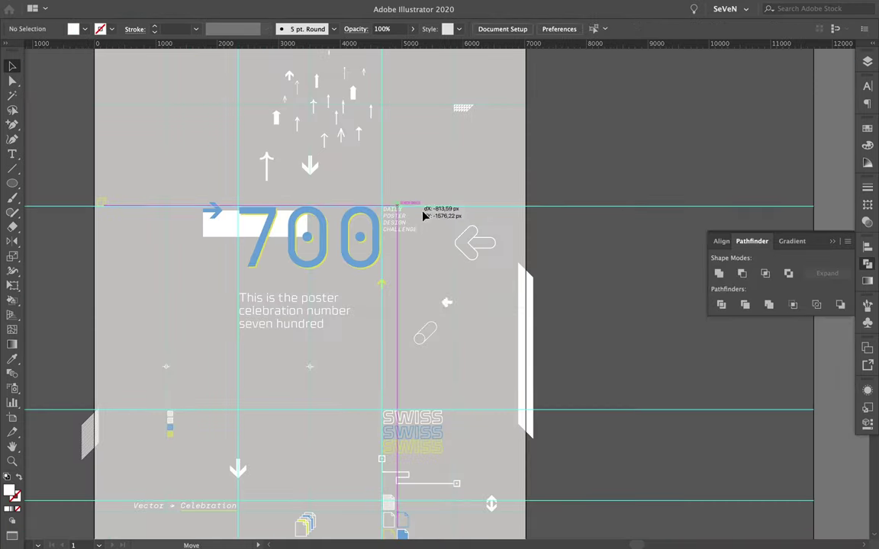
pyautogui.moveTo(460, 245); pyautogui.dragTo(412, 192)
# Color the new arrow yellow by sampling the yellow accents
pyautogui.press('i')
pyautogui.click(309, 430)
pyautogui.scroll(-3, 309, 429)
pyautogui.scroll(2, 290, 106)
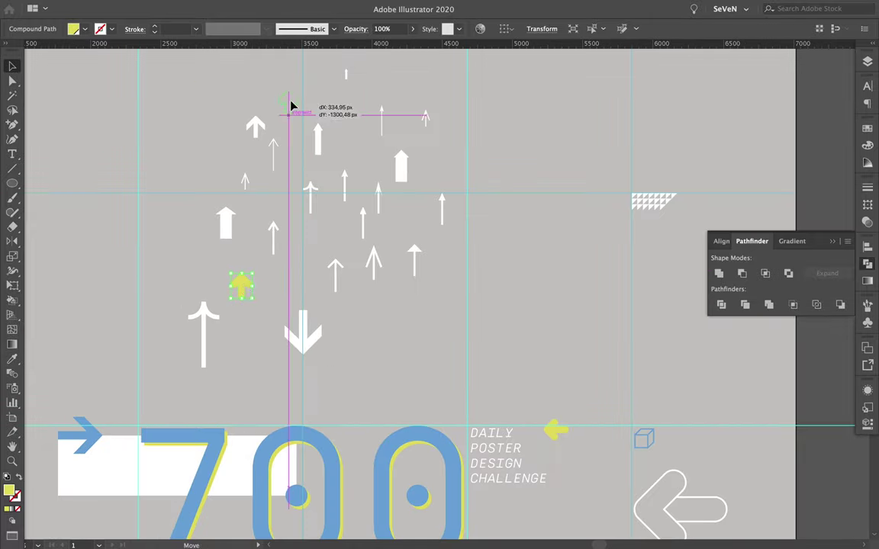
pyautogui.click(337, 295)
# Bring up the stroke settings and select the small pill outline icon
pyautogui.scroll(-2, 286, 298)
pyautogui.scroll(-5, 582, 357)
pyautogui.scroll(-2, 582, 357)
pyautogui.click(867, 187)
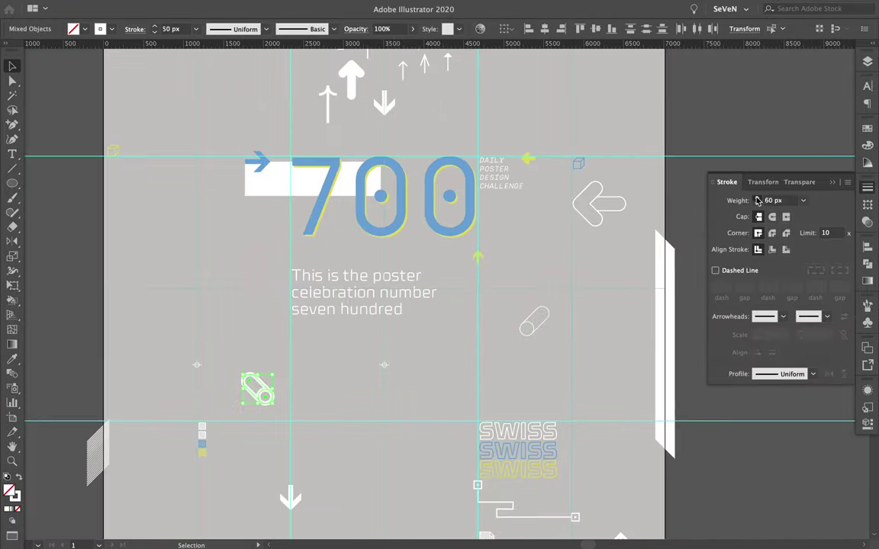
pyautogui.scroll(-3, 284, 408)
pyautogui.scroll(3, 280, 345)
pyautogui.click(263, 345)
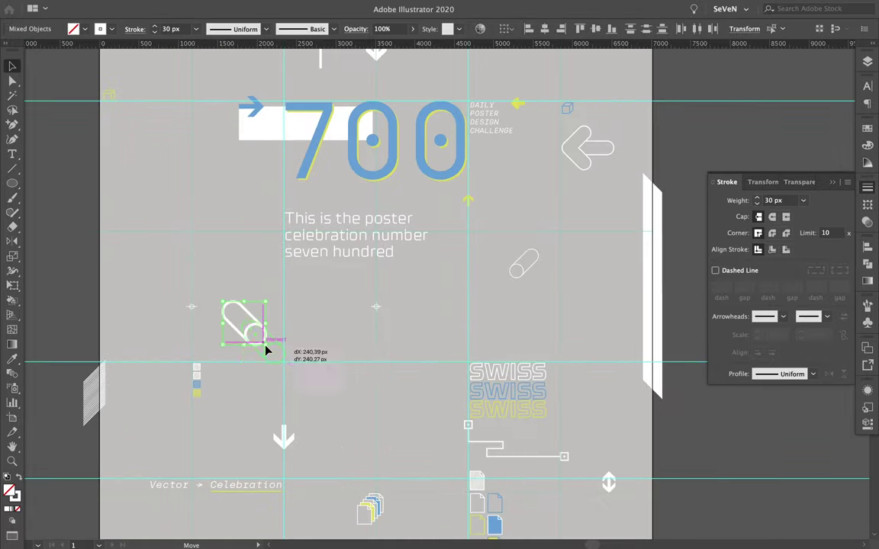
pyautogui.scroll(5, 269, 350)
pyautogui.click(378, 185)
pyautogui.scroll(-5, 383, 187)
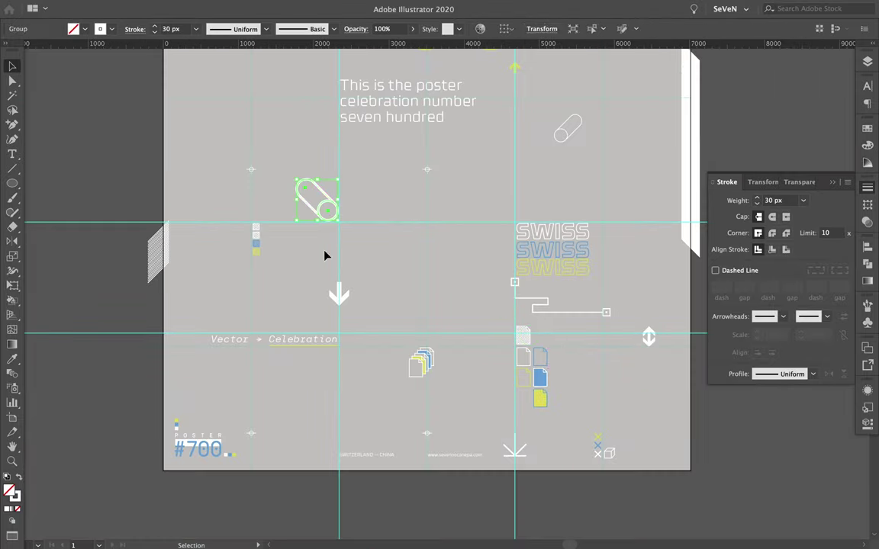
# Copy the pill to the poster's lower-right corner and greatly enlarge it
pyautogui.moveTo(681, 403); pyautogui.dragTo(725, 523)
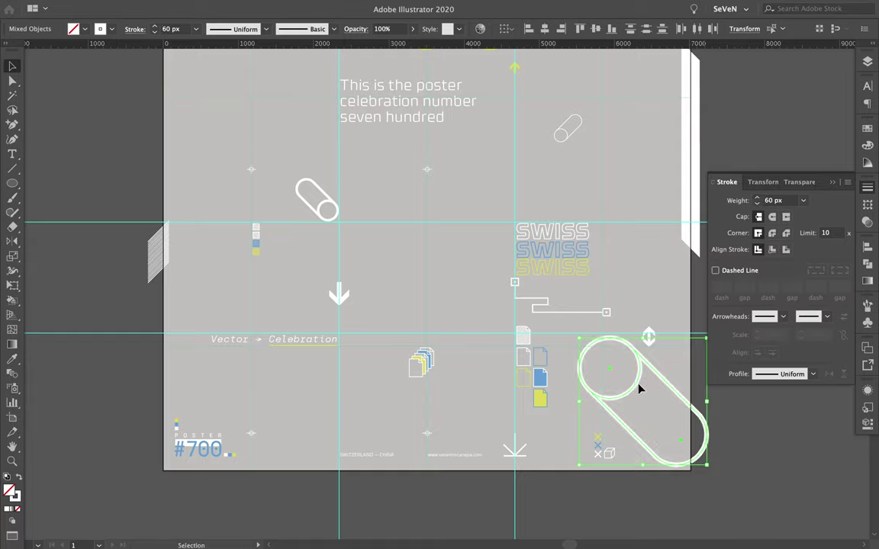
pyautogui.moveTo(638, 387); pyautogui.dragTo(694, 430)
pyautogui.scroll(-5, 614, 464)
# Draw a tall rectangle beside the poster
pyautogui.click(869, 62)
pyautogui.press('m')
pyautogui.moveTo(396, 141); pyautogui.dragTo(428, 475)
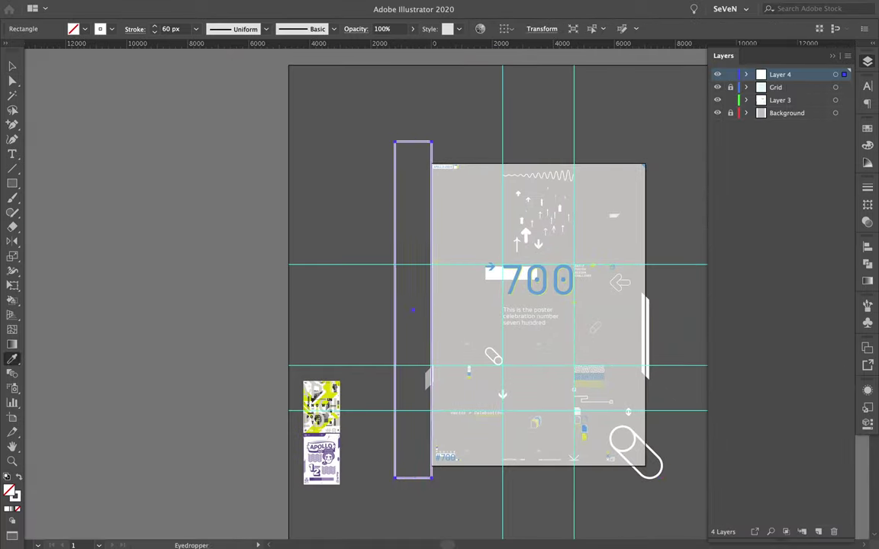
# Position the tall rectangle left of the poster and lock its layer
pyautogui.moveTo(412, 308); pyautogui.dragTo(660, 308)
pyautogui.scroll(-2, 550, 390)
pyautogui.click(730, 74)
pyautogui.scroll(3, 572, 395)
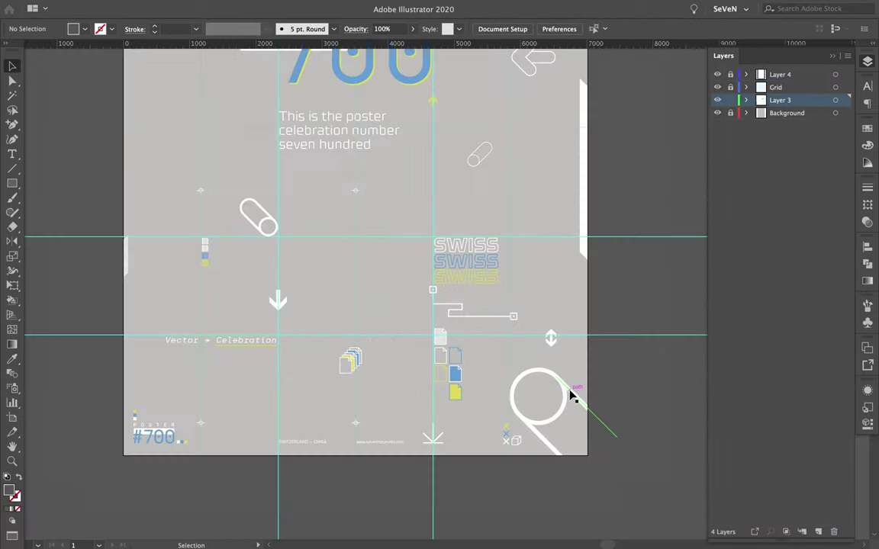
pyautogui.scroll(5, 640, 316)
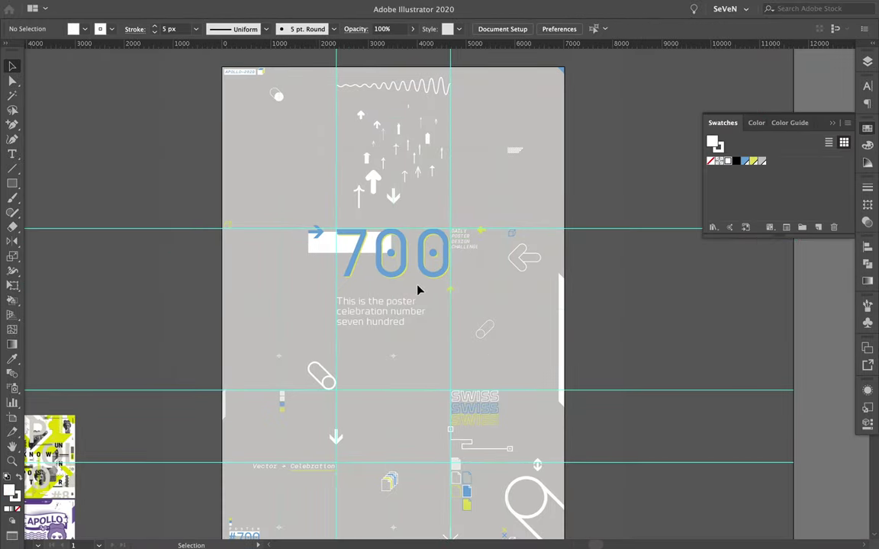
# Select the white bar behind 700, show Character settings, and zoom into the intro text
pyautogui.click(392, 245)
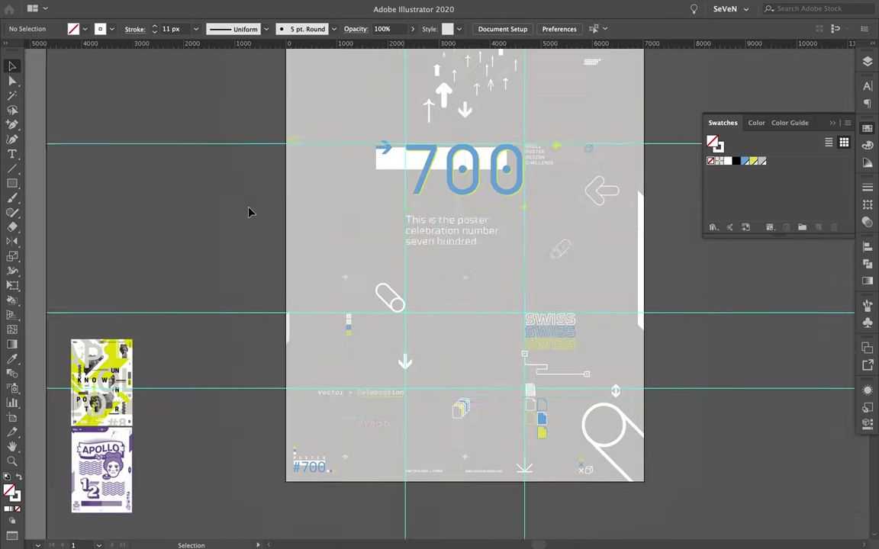
pyautogui.hotkey('ctrl', 't')
pyautogui.hotkey('ctrl', '=')
pyautogui.hotkey('ctrl', '=')
pyautogui.hotkey('ctrl', '=')
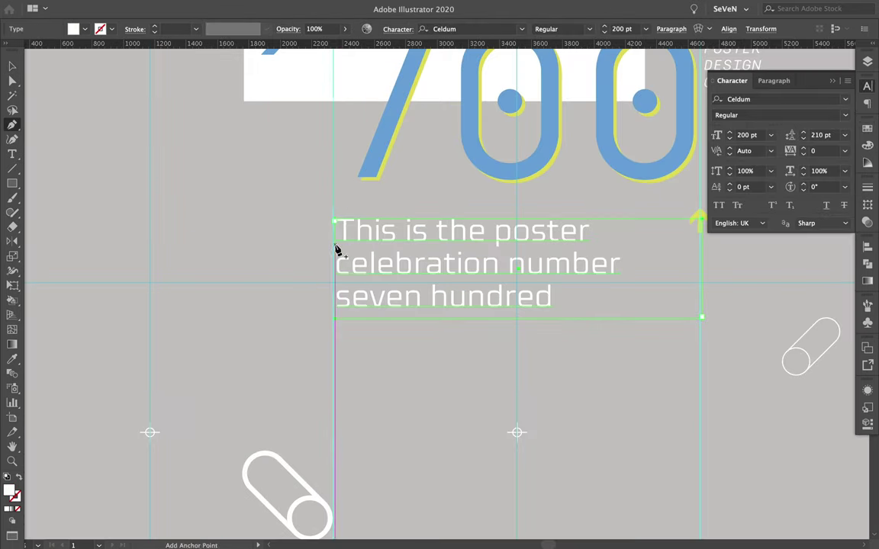
# Draw a yellow underline under the first intro line, copy it below the others, middle one blue
pyautogui.click(335, 248)
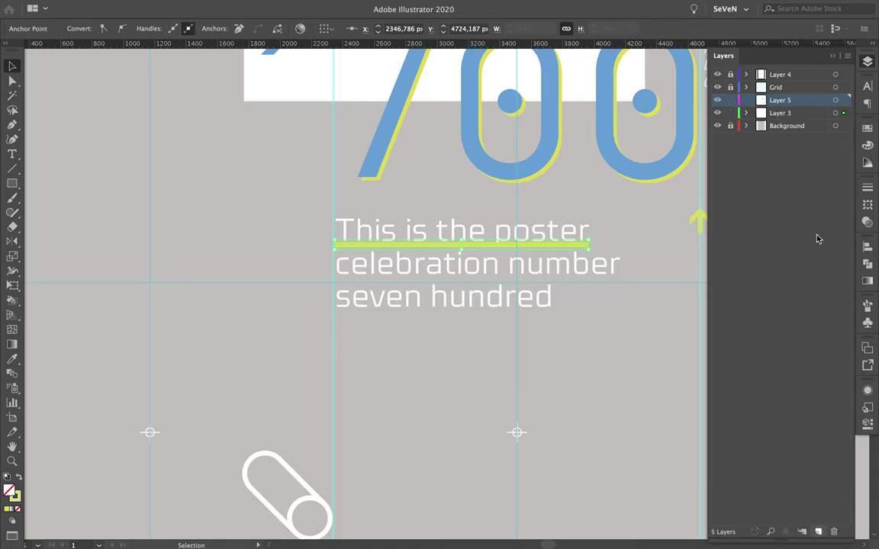
pyautogui.moveTo(581, 246); pyautogui.dragTo(581, 280)
pyautogui.click(867, 128)
pyautogui.click(747, 161)
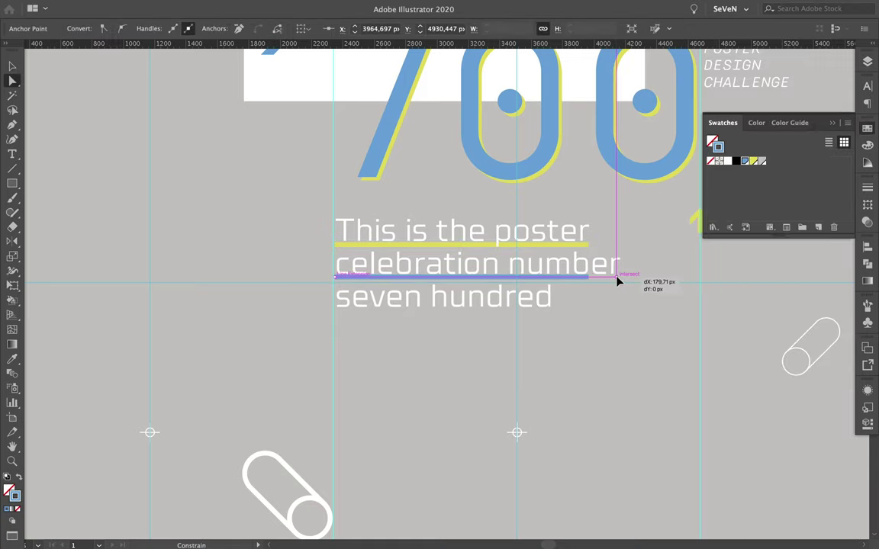
pyautogui.moveTo(563, 247); pyautogui.dragTo(567, 311)
pyautogui.hotkey('ctrl', 'shift', 'a')
pyautogui.hotkey('ctrl', '0')
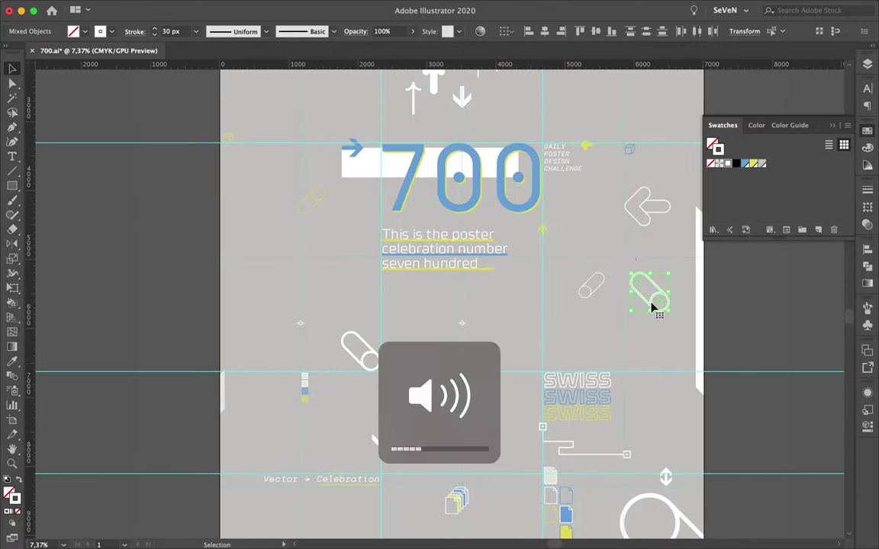
# Copy the small pill upward and recolor its outline blue from the swatches
pyautogui.moveTo(592, 287); pyautogui.dragTo(599, 220)
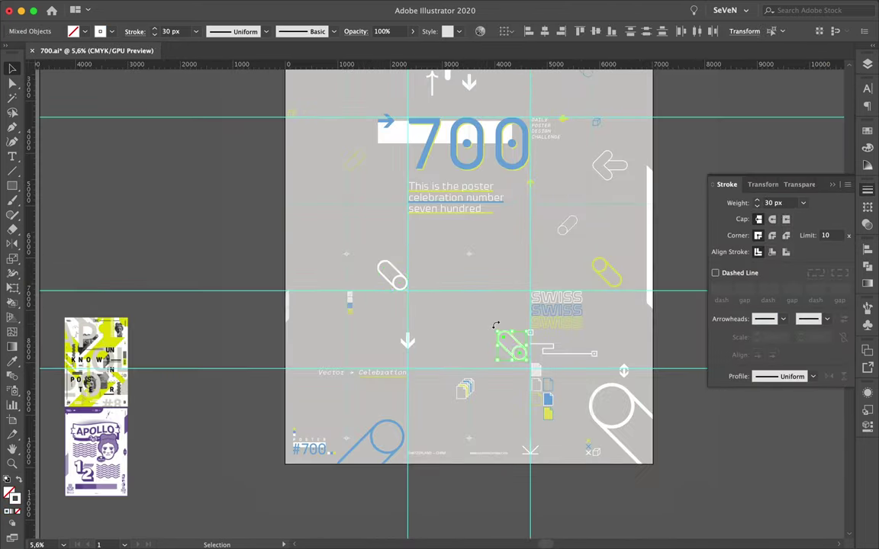
pyautogui.scroll(3, 506, 355)
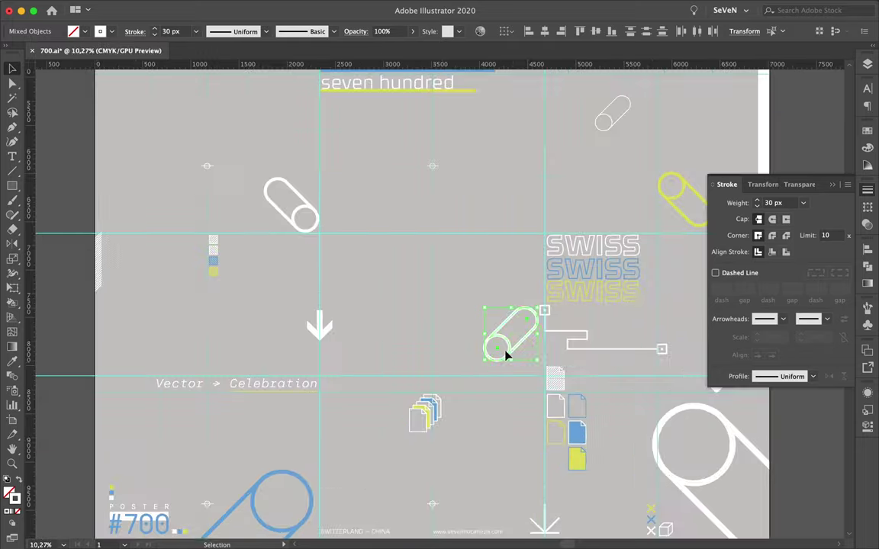
pyautogui.click(867, 130)
pyautogui.click(746, 165)
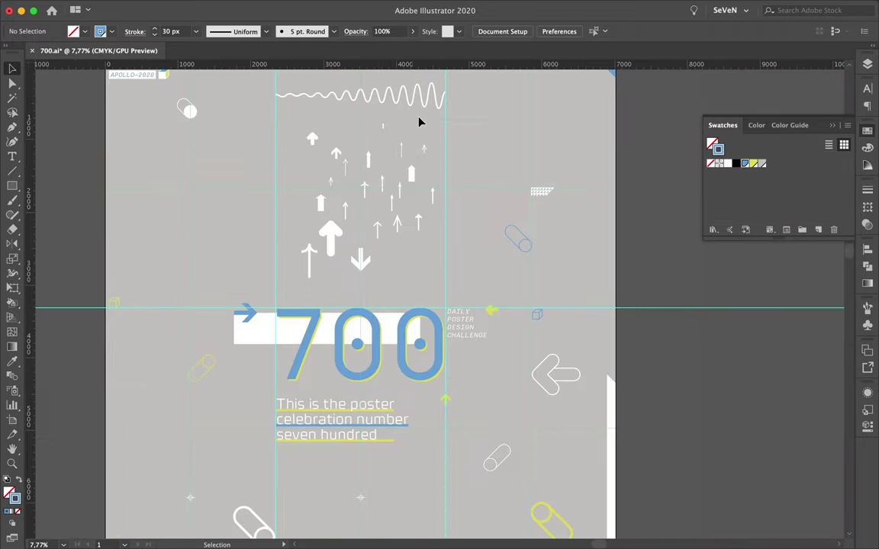
pyautogui.scroll(3, 373, 215)
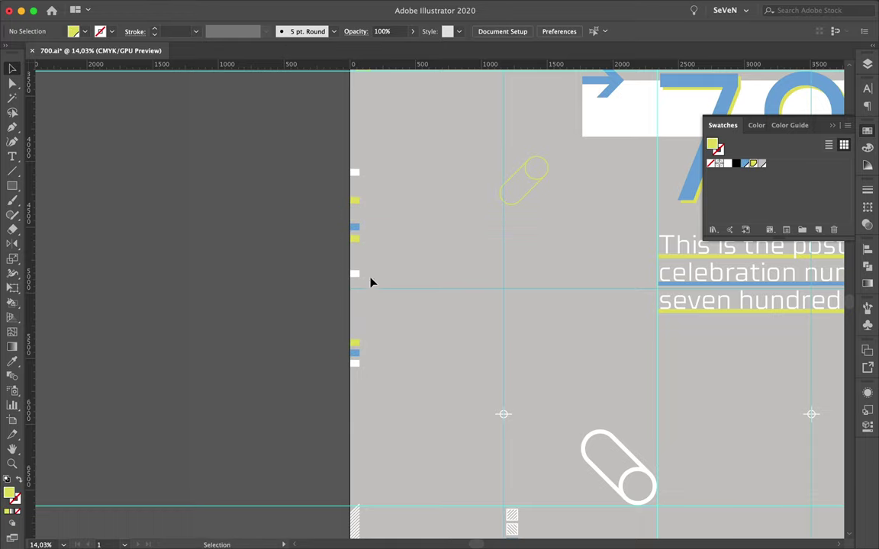
pyautogui.scroll(3, 370, 448)
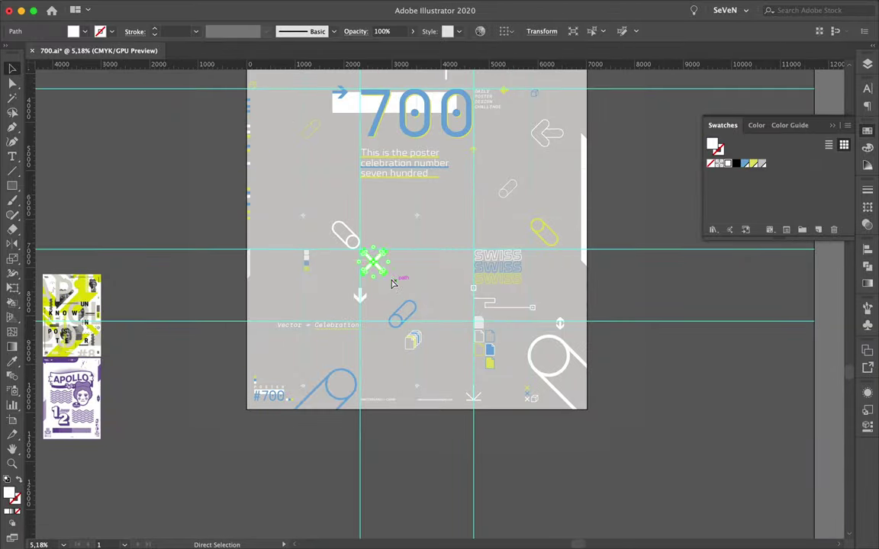
# Move the X mark down, copy it to another spot, and hide the upper stripes
pyautogui.moveTo(392, 284); pyautogui.dragTo(386, 355)
pyautogui.moveTo(399, 323); pyautogui.dragTo(493, 232)
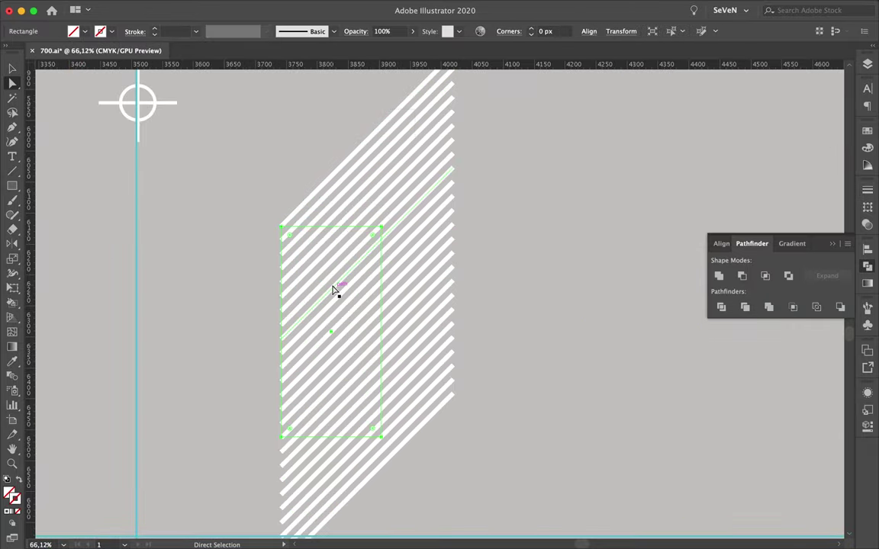
pyautogui.hotkey('ctrl', 'a')
pyautogui.click(151, 8)
pyautogui.click(156, 121)
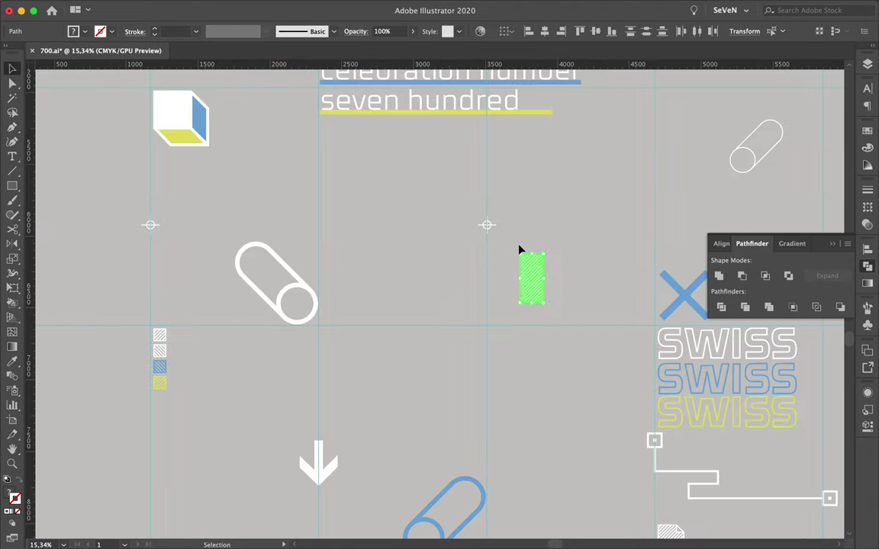
pyautogui.hotkey('ctrl', '0')
# Move the hatched rectangle to the lower left and adjust its stripes in outline view
pyautogui.moveTo(487, 258); pyautogui.dragTo(275, 399)
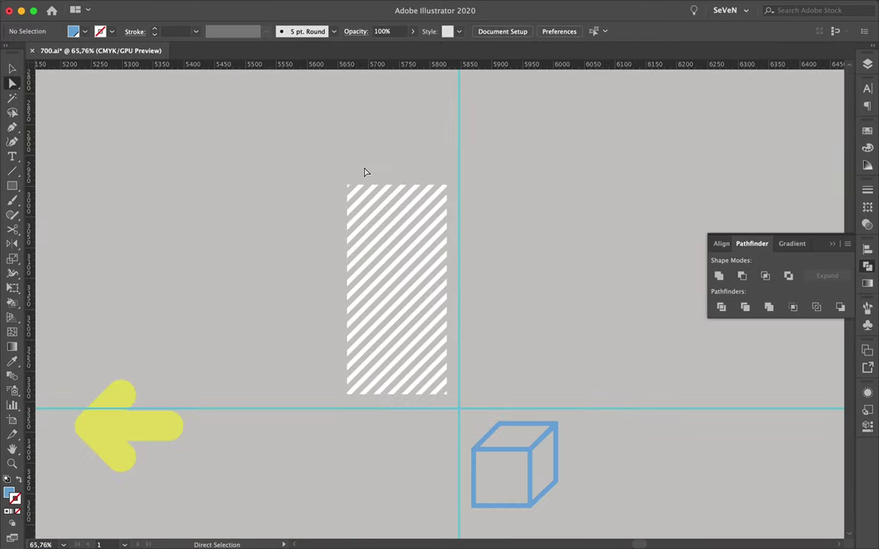
pyautogui.scroll(5, 365, 172)
pyautogui.moveTo(313, 412); pyautogui.dragTo(515, 215)
pyautogui.scroll(-2, 561, 262)
pyautogui.hotkey('ctrl', 'y')
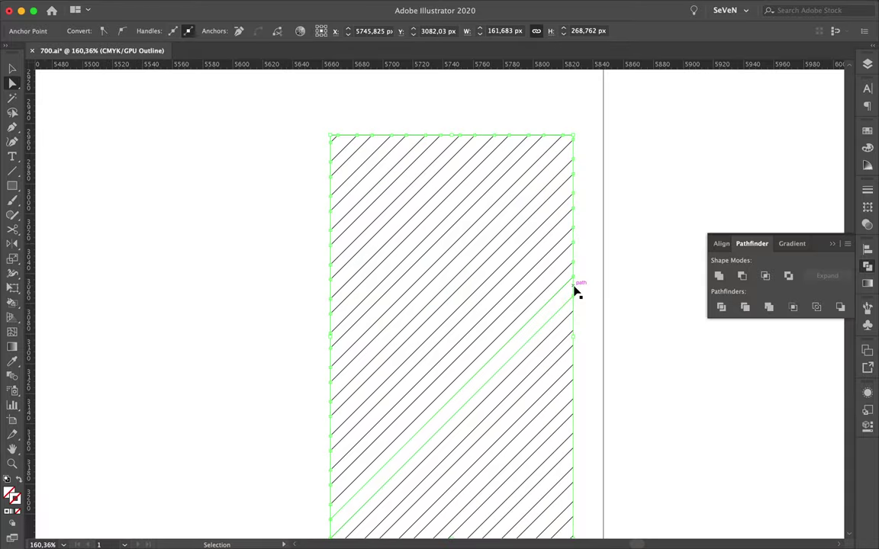
pyautogui.moveTo(601, 334); pyautogui.dragTo(584, 390)
pyautogui.scroll(-3, 583, 366)
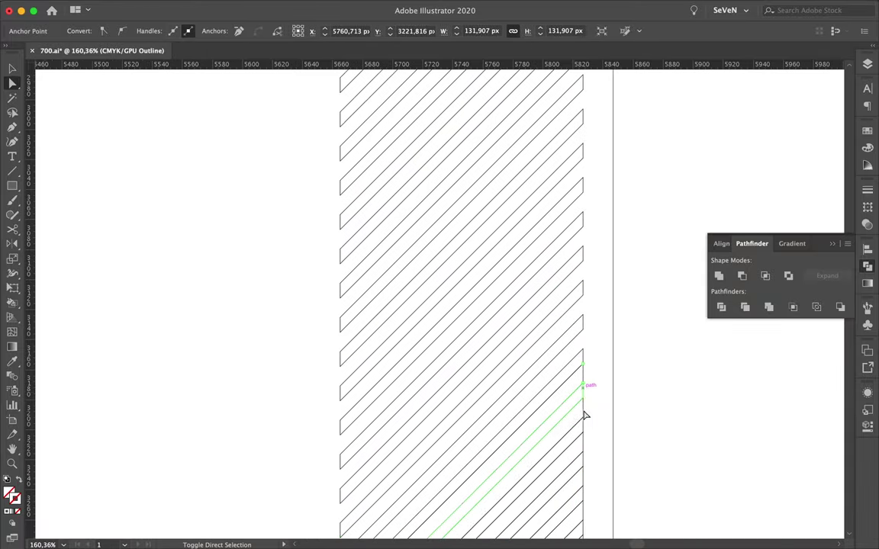
pyautogui.scroll(-3, 588, 367)
pyautogui.click(587, 396)
pyautogui.hotkey('ctrl', 'y')
pyautogui.scroll(-3, 681, 430)
pyautogui.scroll(-2, 624, 399)
# Place the small hatched rectangle beside the cube
pyautogui.click(625, 366)
pyautogui.scroll(-2, 626, 160)
pyautogui.scroll(5, 310, 378)
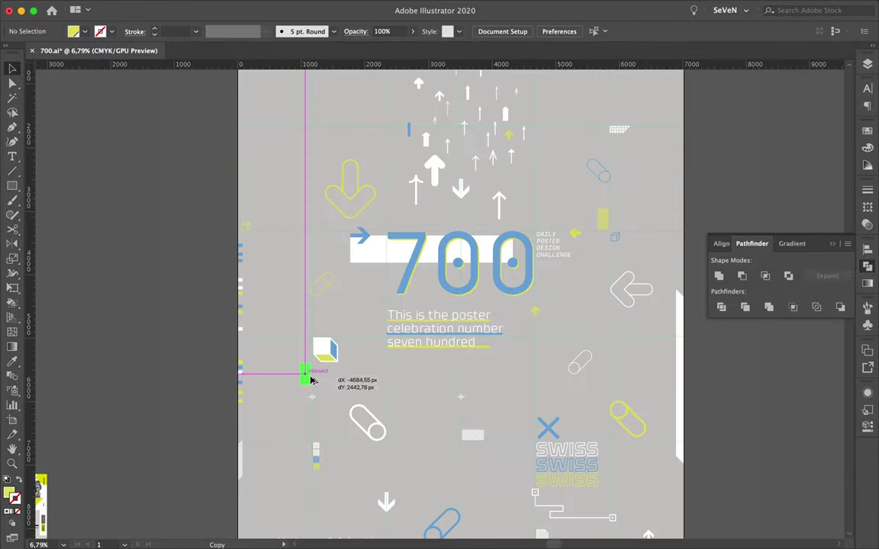
pyautogui.moveTo(617, 132); pyautogui.dragTo(320, 358)
pyautogui.click(498, 254)
pyautogui.scroll(-3, 498, 254)
pyautogui.scroll(2, 499, 254)
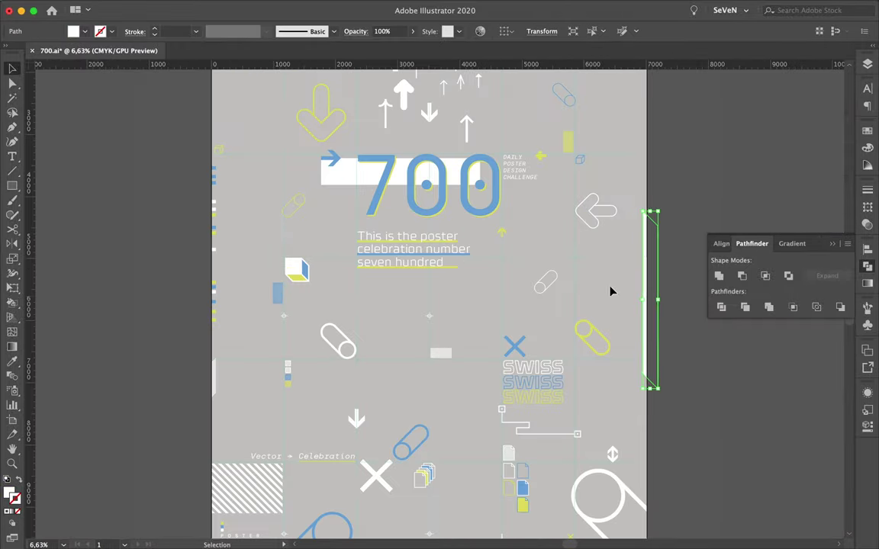
pyautogui.scroll(2, 611, 290)
# Select the hidden stripe path inside the blue document icon in outline view
pyautogui.click(516, 372)
pyautogui.scroll(6, 699, 428)
pyautogui.scroll(3, 471, 425)
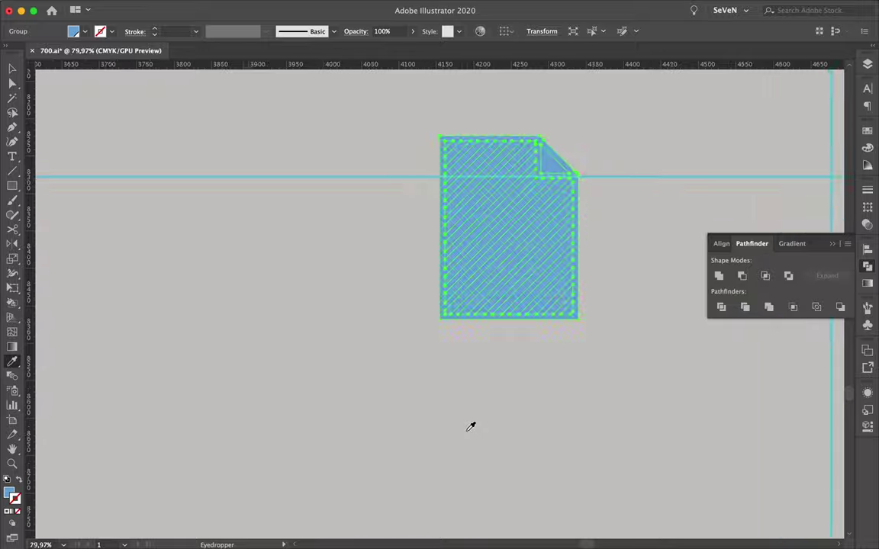
pyautogui.press('a')
pyautogui.scroll(1, 245, 202)
pyautogui.hotkey('ctrl', 'shift', 'a')
pyautogui.hotkey('ctrl', 'y')
pyautogui.click(516, 344)
pyautogui.hotkey('ctrl', 'y')
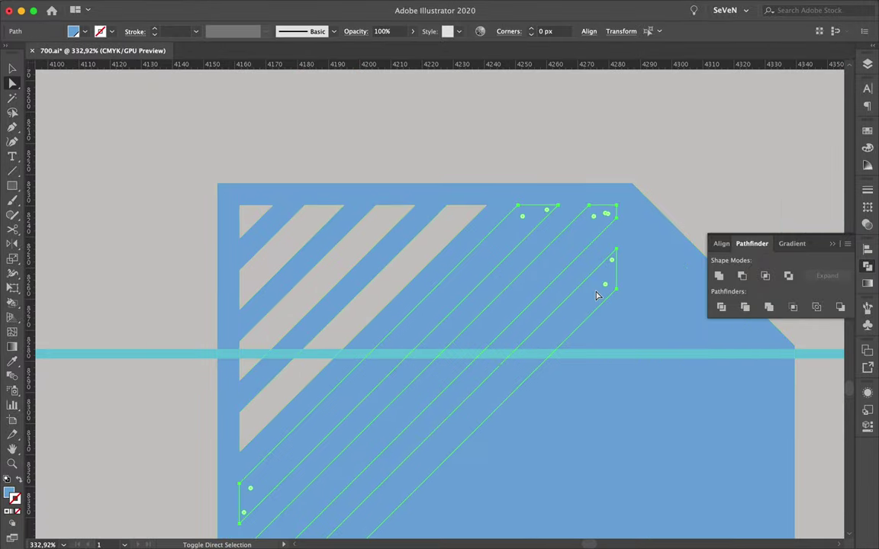
pyautogui.scroll(-3, 667, 375)
pyautogui.scroll(-2, 731, 463)
pyautogui.hotkey('ctrl', 'shift', 'a')
pyautogui.press('v')
pyautogui.scroll(-5, 731, 463)
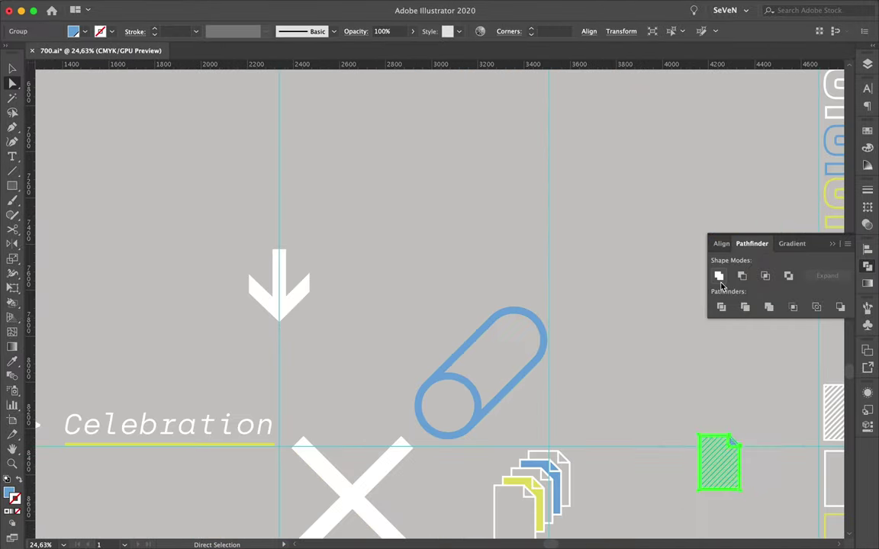
pyautogui.scroll(-3, 418, 379)
pyautogui.scroll(3, 419, 379)
# Alt-drag a copy of the hatched document icon to the right and zoom out
pyautogui.click(551, 374)
pyautogui.moveTo(552, 374); pyautogui.dragTo(654, 389)
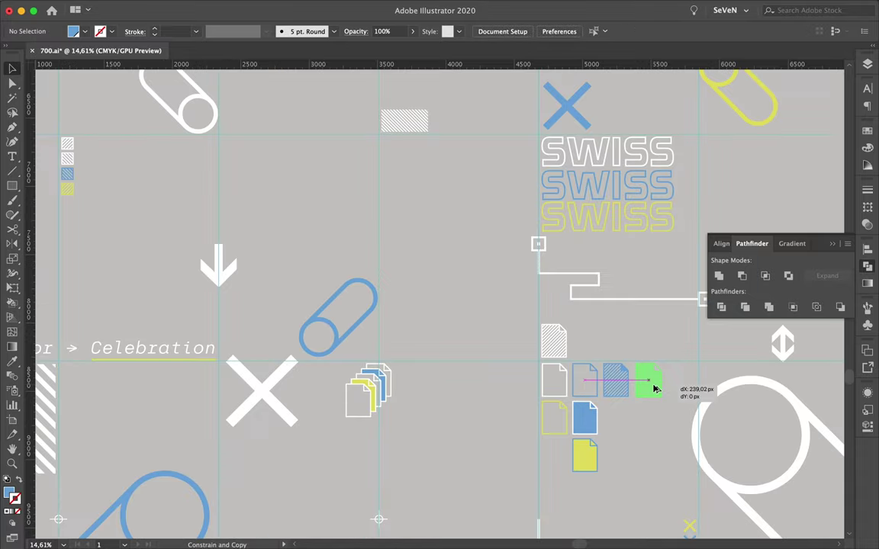
pyautogui.hotkey('ctrl', '0')
pyautogui.click(359, 488)
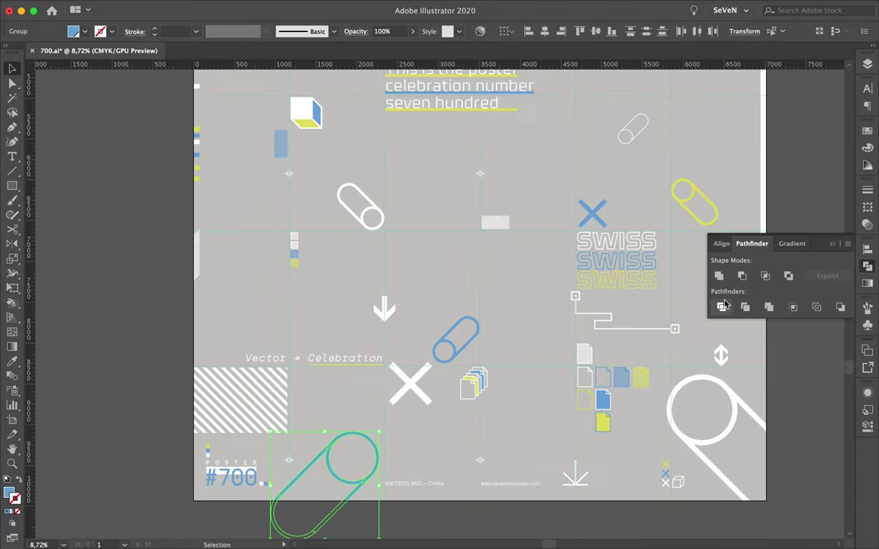
pyautogui.click(382, 523)
pyautogui.moveTo(381, 523); pyautogui.dragTo(361, 100)
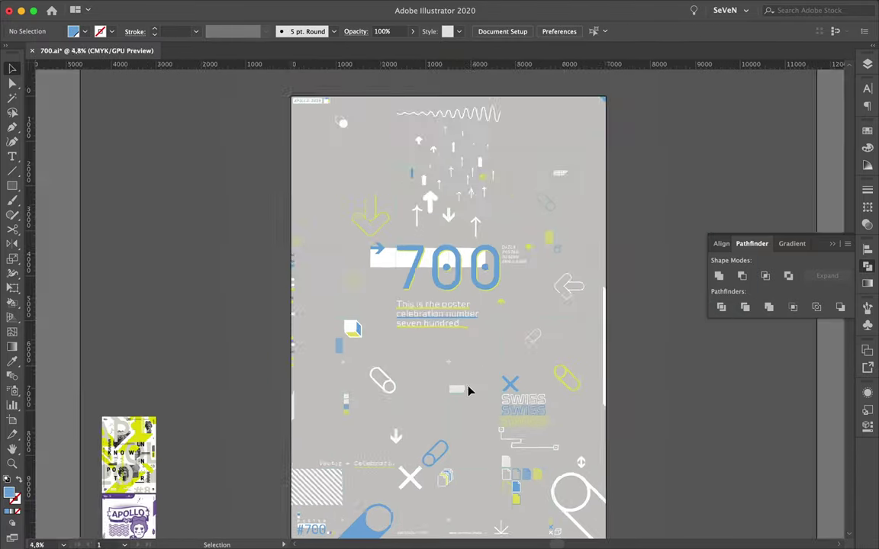
# Draw a straight line with the Pen tool from the wave toward the right edge
pyautogui.press('p')
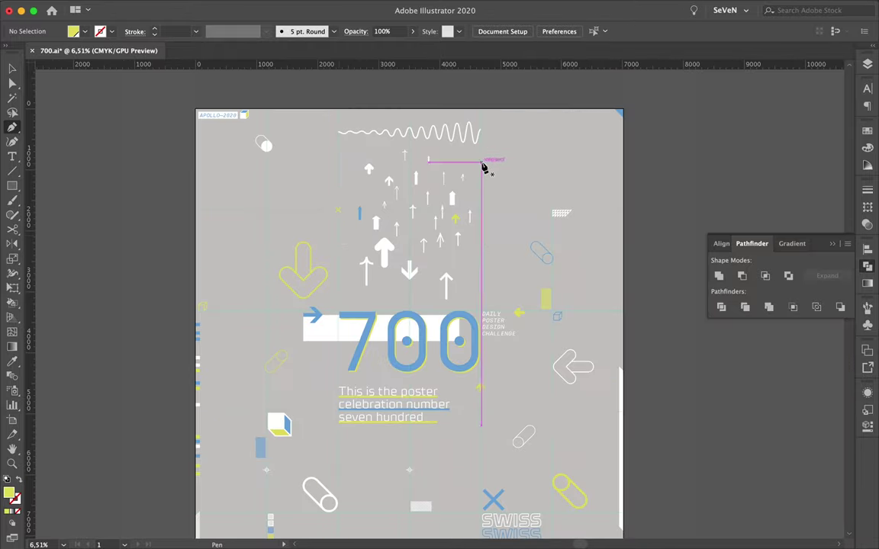
pyautogui.click(481, 162)
pyautogui.click(553, 161)
pyautogui.press('v')
pyautogui.click(721, 244)
pyautogui.click(868, 189)
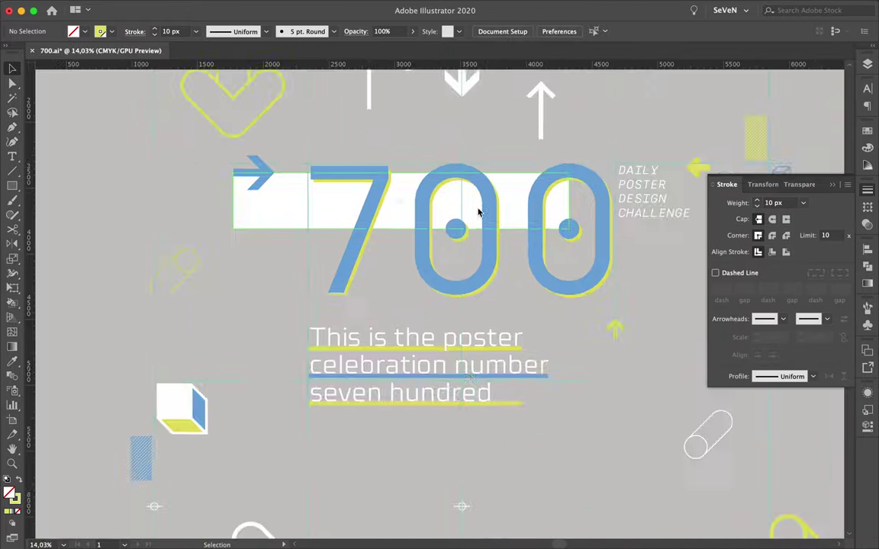
pyautogui.scroll(3, 478, 213)
# Apply the Zig Zag effect to the new straight line
pyautogui.click(487, 200)
pyautogui.click(350, 8)
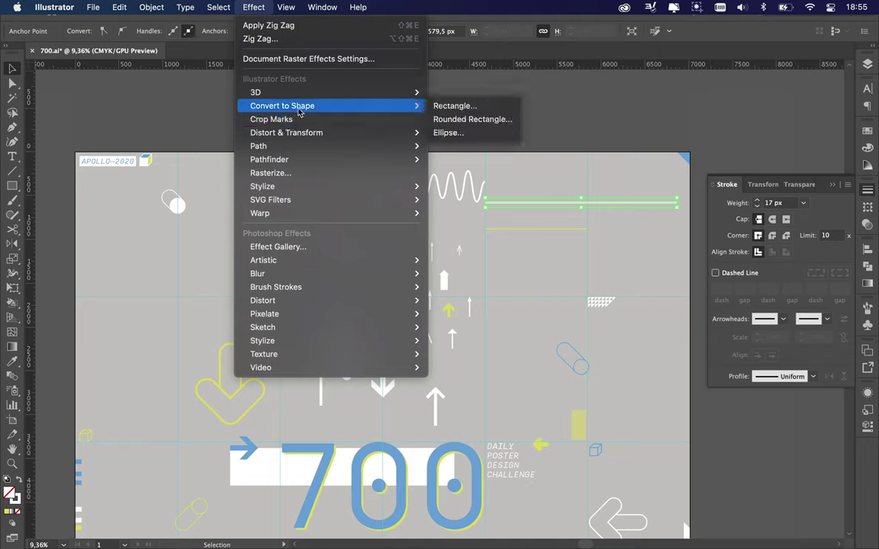
pyautogui.click(374, 39)
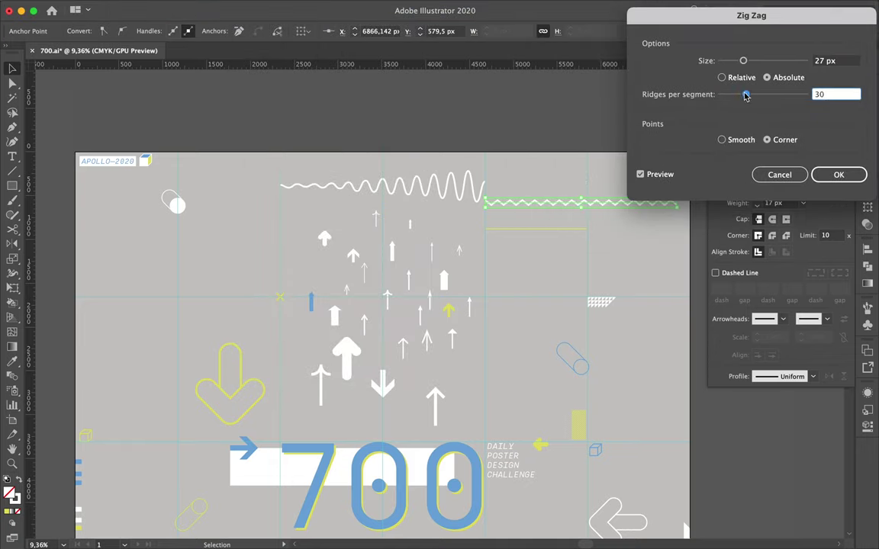
pyautogui.press('Return')
pyautogui.scroll(3, 480, 200)
pyautogui.scroll(3, 481, 200)
# Reshape the zigzag anchors so the first point meets the wave, with deeper valleys and taller peaks
pyautogui.press('a')
pyautogui.moveTo(429, 210); pyautogui.dragTo(429, 185)
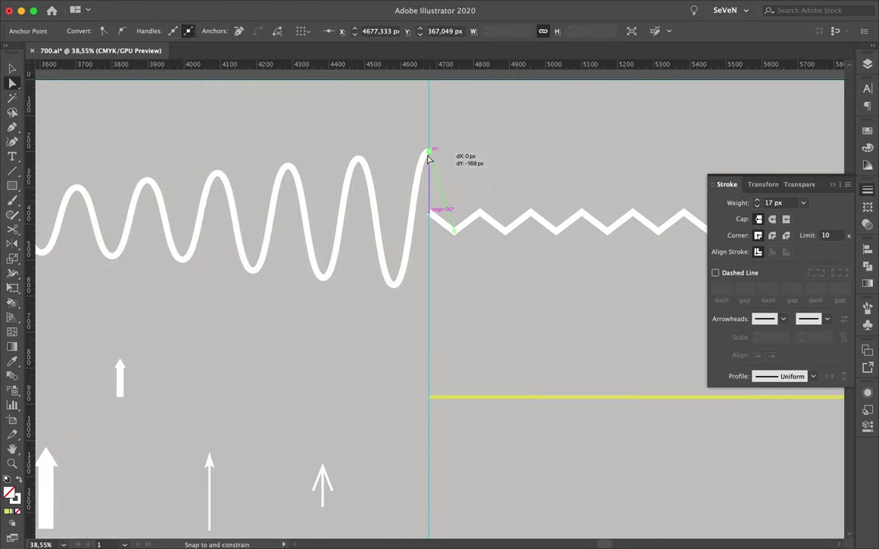
pyautogui.moveTo(479, 202); pyautogui.dragTo(471, 172)
pyautogui.scroll(5, 406, 339)
pyautogui.moveTo(406, 340)
pyautogui.mouseDown()
pyautogui.moveTo(457, 338)
pyautogui.moveTo(383, 351)
pyautogui.mouseUp()
pyautogui.scroll(3, 457, 338)
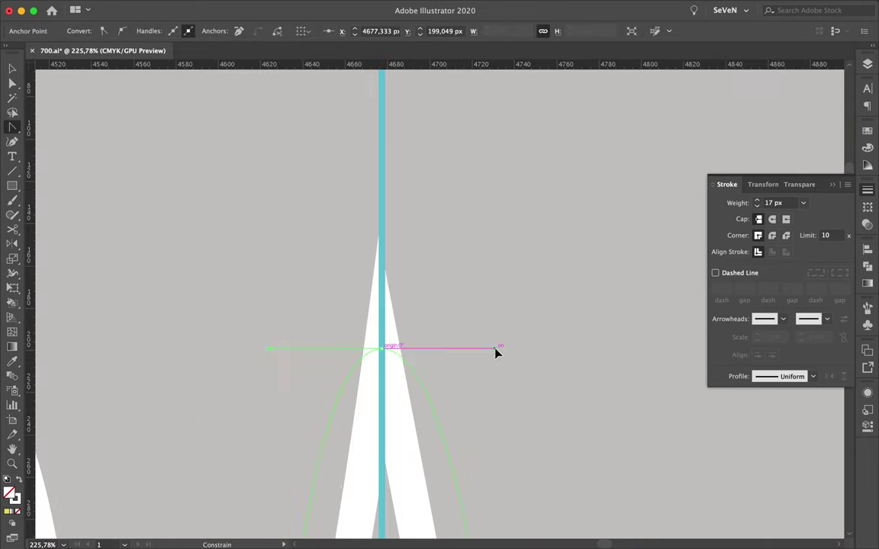
pyautogui.scroll(-5, 496, 352)
pyautogui.scroll(2, 491, 314)
pyautogui.moveTo(491, 313)
pyautogui.mouseDown()
pyautogui.moveTo(510, 432)
pyautogui.moveTo(536, 324)
pyautogui.mouseUp()
pyautogui.moveTo(557, 382); pyautogui.dragTo(556, 421)
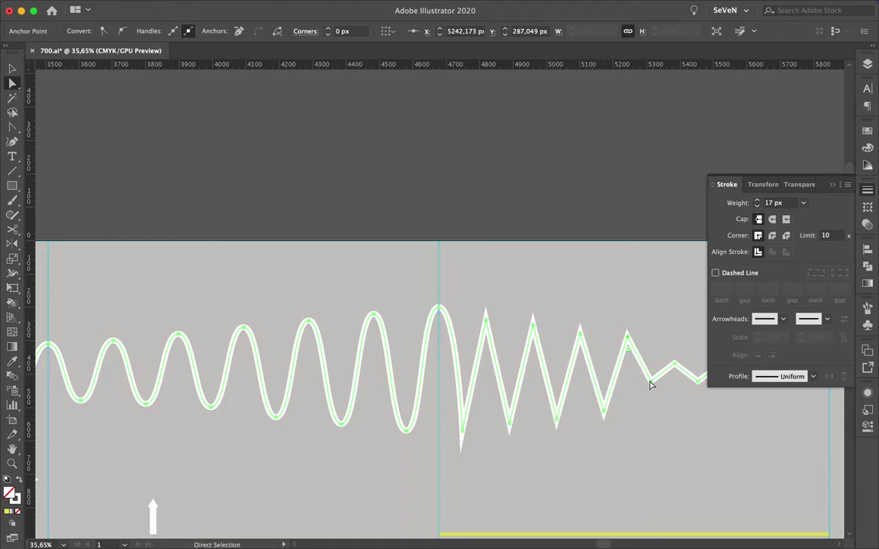
pyautogui.moveTo(674, 364); pyautogui.dragTo(674, 336)
# Review the reshaped zigzag across the header and start text along the wave
pyautogui.hscroll(5, 671, 384)
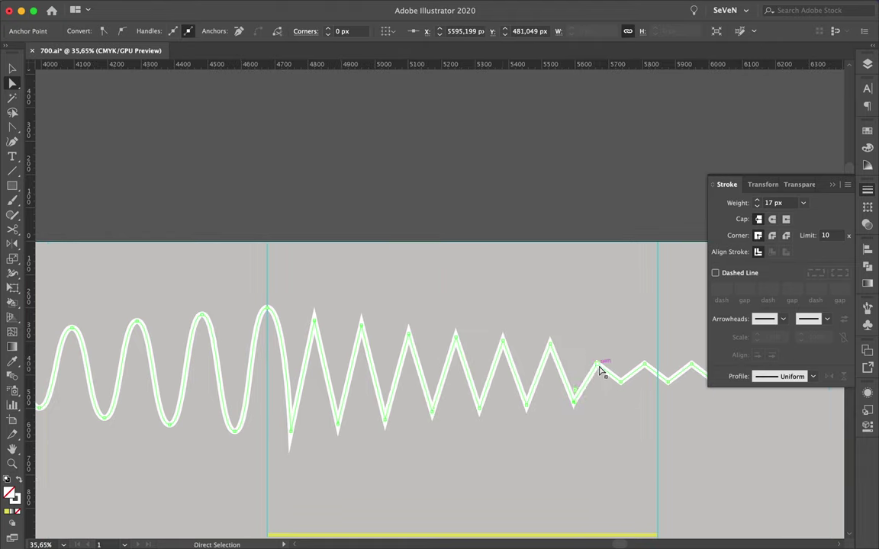
pyautogui.hscroll(5, 622, 389)
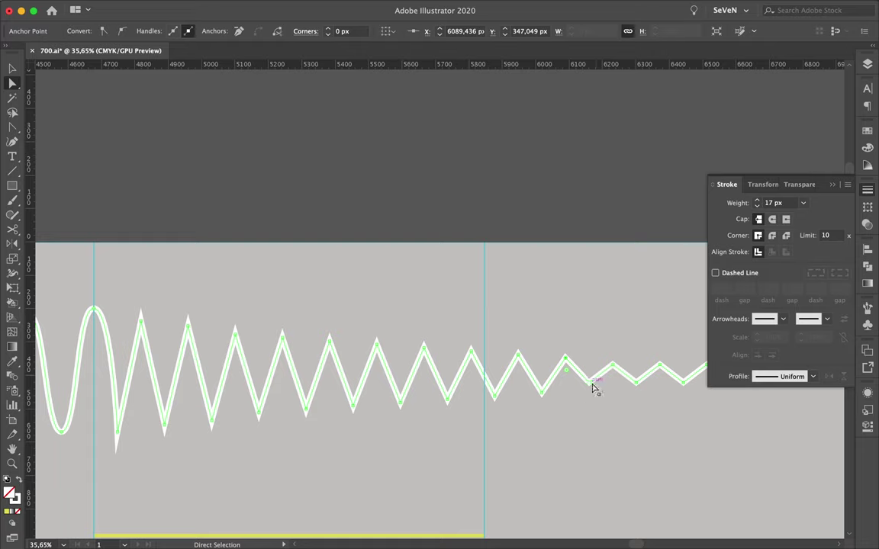
pyautogui.hscroll(3, 639, 388)
pyautogui.hscroll(3, 637, 388)
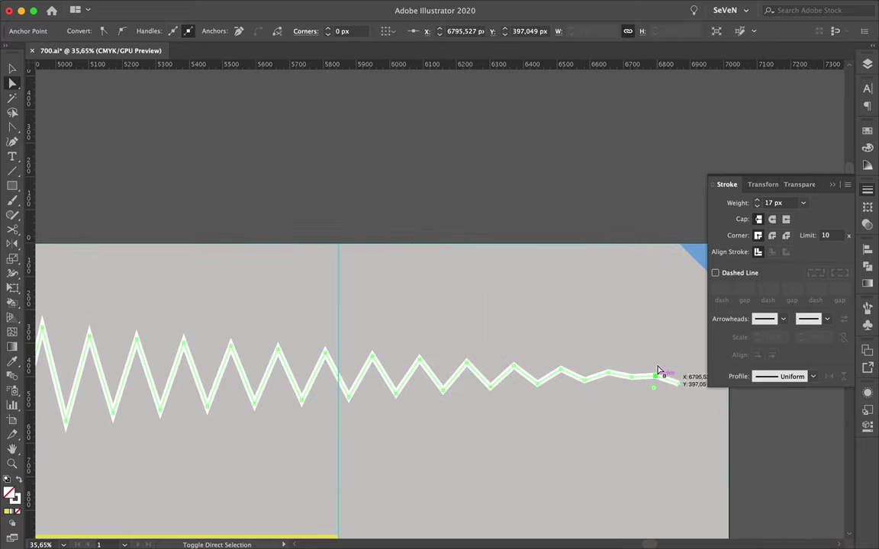
pyautogui.click(676, 390)
pyautogui.scroll(-5, 627, 278)
pyautogui.scroll(3, 247, 271)
pyautogui.press('t')
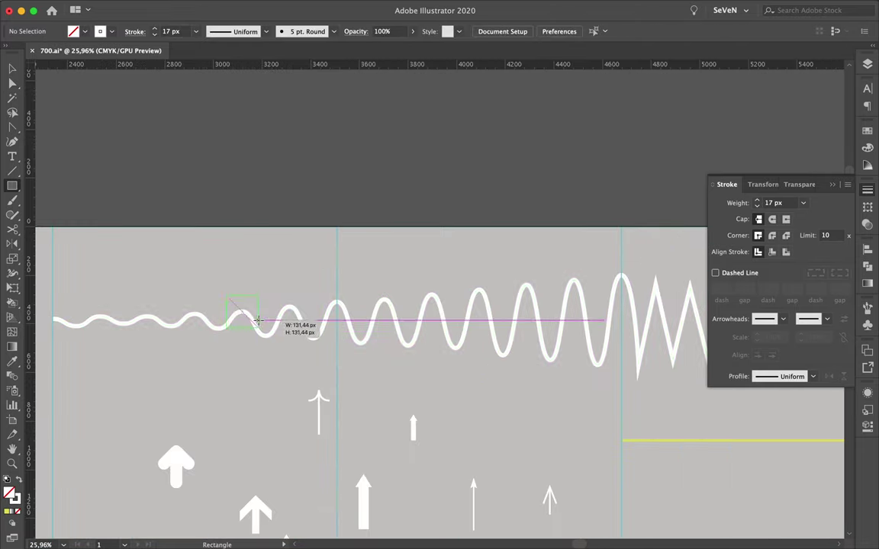
pyautogui.click(239, 310)
# Undo the path text and shrink the circled 7 onto the wave
pyautogui.hotkey('ctrl', 'z')
pyautogui.scroll(-5, 254, 255)
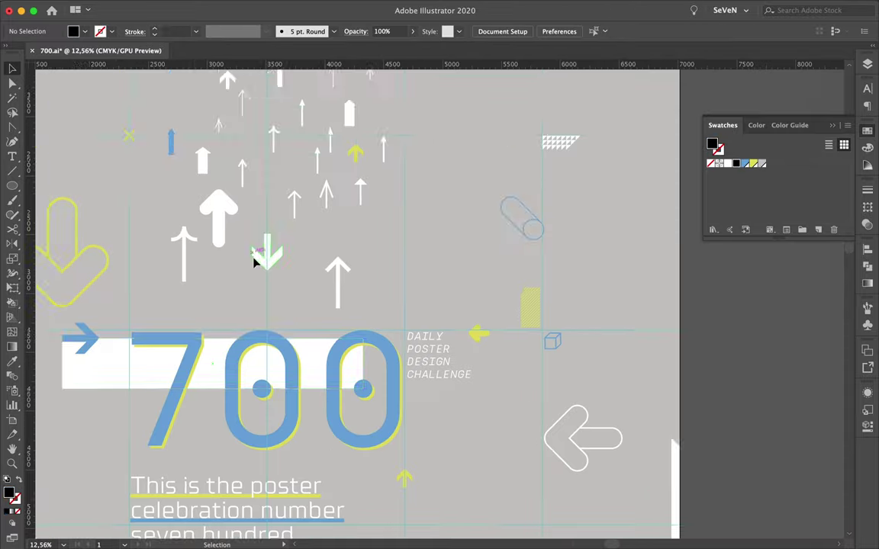
pyautogui.scroll(2, 285, 428)
pyautogui.click(295, 368)
pyautogui.scroll(3, 191, 307)
pyautogui.moveTo(237, 264); pyautogui.dragTo(238, 216)
pyautogui.hotkey('ctrl', 't')
pyautogui.click(269, 165)
pyautogui.scroll(-1, 269, 165)
pyautogui.scroll(-1, 323, 148)
# Alt-drag a copy of the circled 7 along the wave and edit its digit
pyautogui.moveTo(275, 182)
pyautogui.mouseDown()
pyautogui.moveTo(473, 195)
pyautogui.moveTo(638, 167)
pyautogui.mouseUp()
pyautogui.scroll(2, 473, 193)
pyautogui.doubleClick(467, 209)
pyautogui.press('Escape')
pyautogui.scroll(-2, 465, 221)
pyautogui.click(567, 117)
pyautogui.scroll(-3, 567, 118)
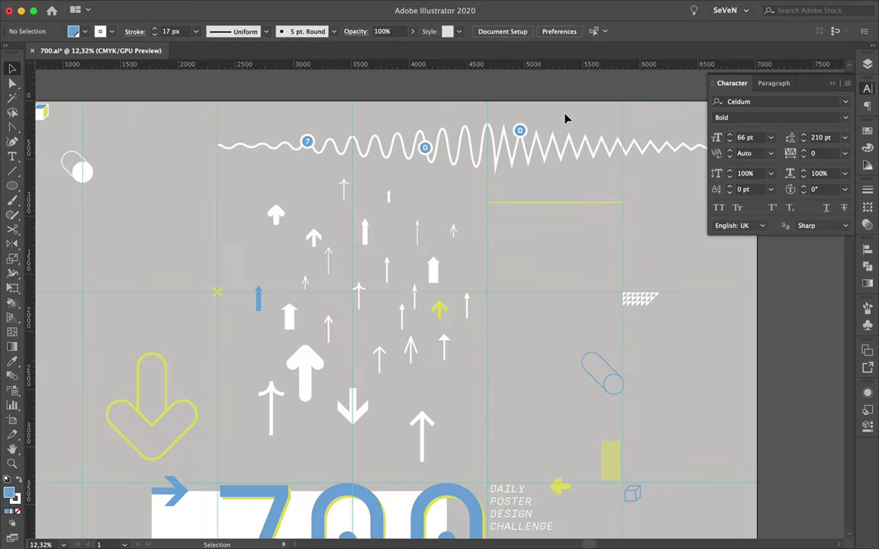
pyautogui.scroll(-3, 566, 137)
pyautogui.scroll(-1, 350, 355)
pyautogui.scroll(3, 281, 304)
# Draw a short three-point path near the first 0 with the Pen tool
pyautogui.press('p')
pyautogui.click(298, 308)
pyautogui.click(347, 408)
pyautogui.click(408, 353)
pyautogui.press('v')
pyautogui.scroll(-3, 391, 328)
pyautogui.scroll(-5, 391, 328)
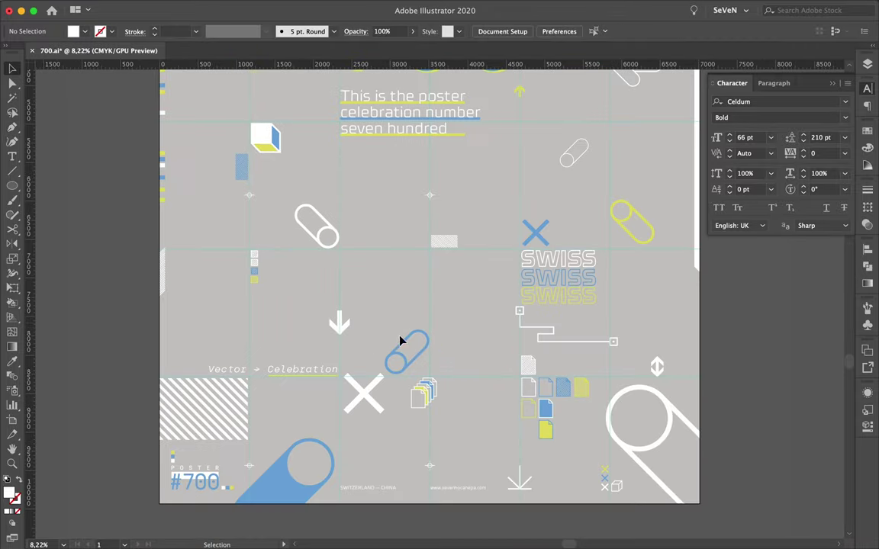
pyautogui.scroll(3, 428, 328)
pyautogui.scroll(2, 455, 315)
# Start a new text line on the poster reading 'Mo'
pyautogui.press('t')
pyautogui.click(451, 339)
pyautogui.write('Mo')
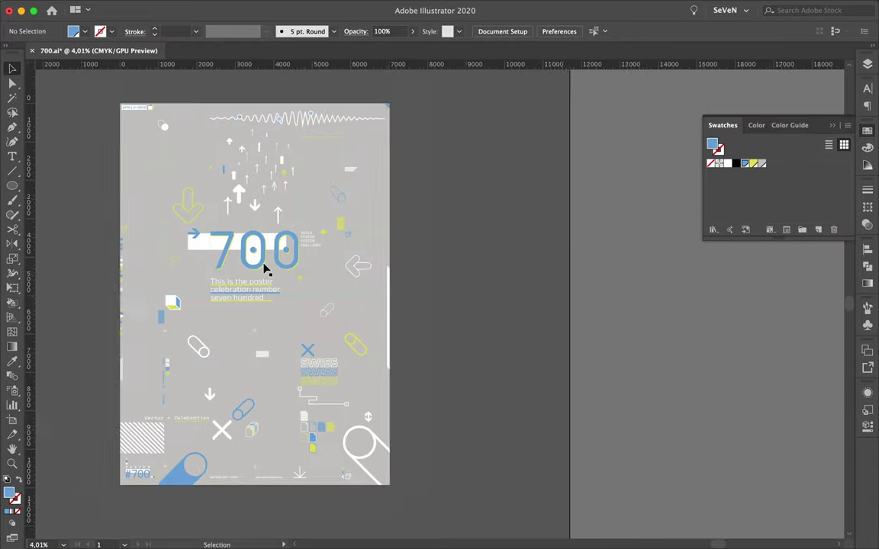
# Draw a small bar beside the date text, sampling its colour with the Eyedropper
pyautogui.press('i')
pyautogui.scroll(2, 261, 369)
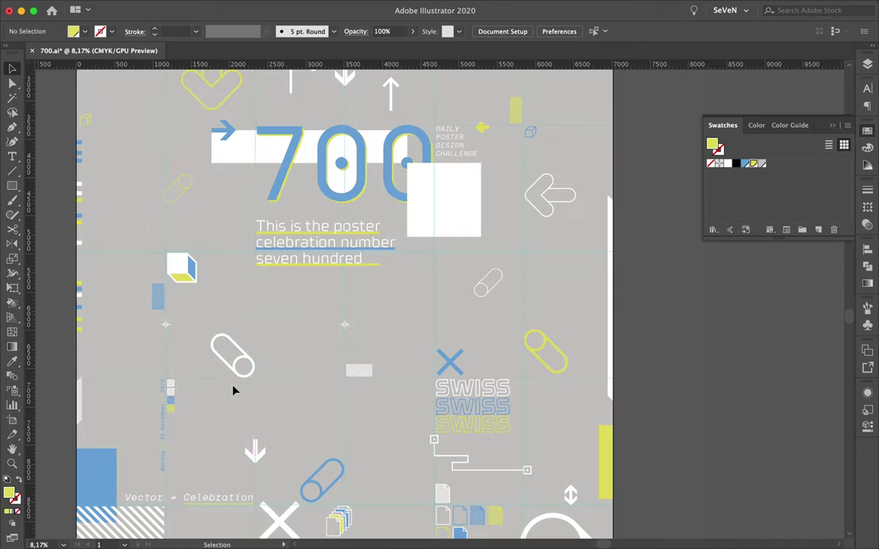
pyautogui.moveTo(343, 393); pyautogui.dragTo(343, 394)
pyautogui.press('i')
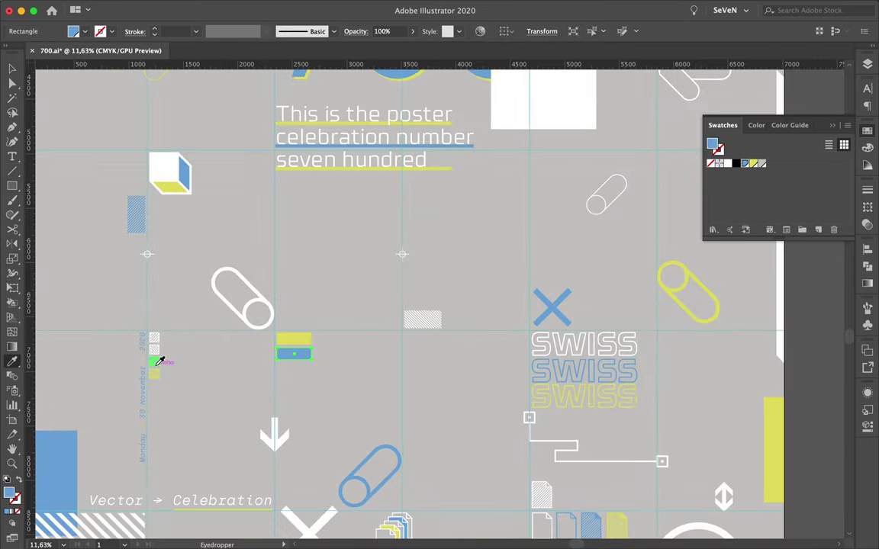
pyautogui.scroll(3, 290, 347)
pyautogui.scroll(-3, 412, 335)
# Select the blue and white bars beside the date text
pyautogui.keyDown('shift'); pyautogui.click(389, 345); pyautogui.keyUp('shift')
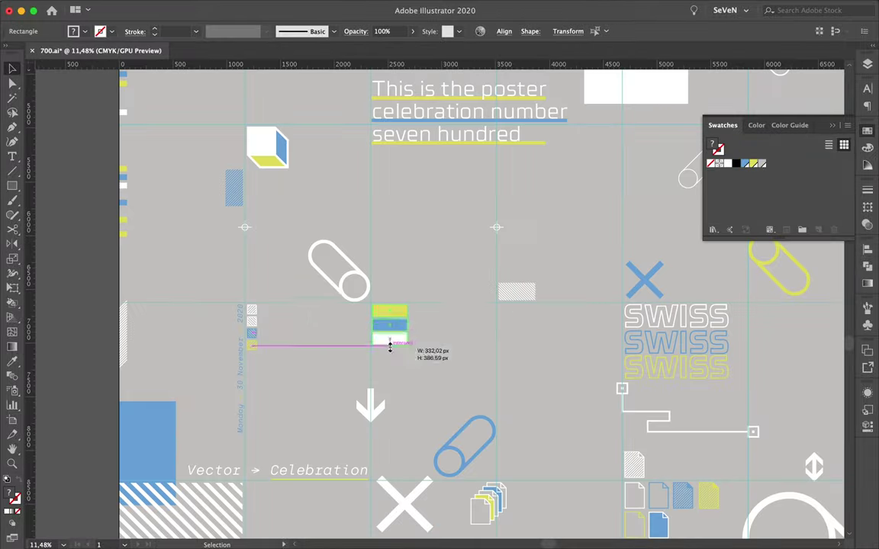
pyautogui.scroll(3, 394, 309)
pyautogui.scroll(-3, 410, 421)
pyautogui.scroll(-3, 377, 377)
pyautogui.scroll(3, 377, 377)
pyautogui.scroll(-3, 403, 429)
pyautogui.scroll(2, 255, 467)
pyautogui.scroll(-1, 255, 467)
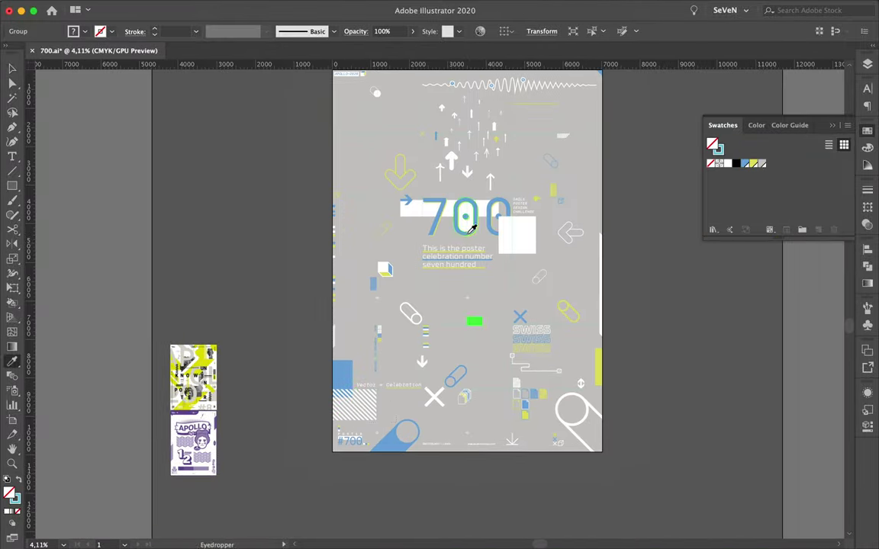
pyautogui.scroll(5, 450, 469)
# Select the hatched rectangle groups to place along the bottom edge
pyautogui.click(589, 462)
pyautogui.scroll(-2, 565, 466)
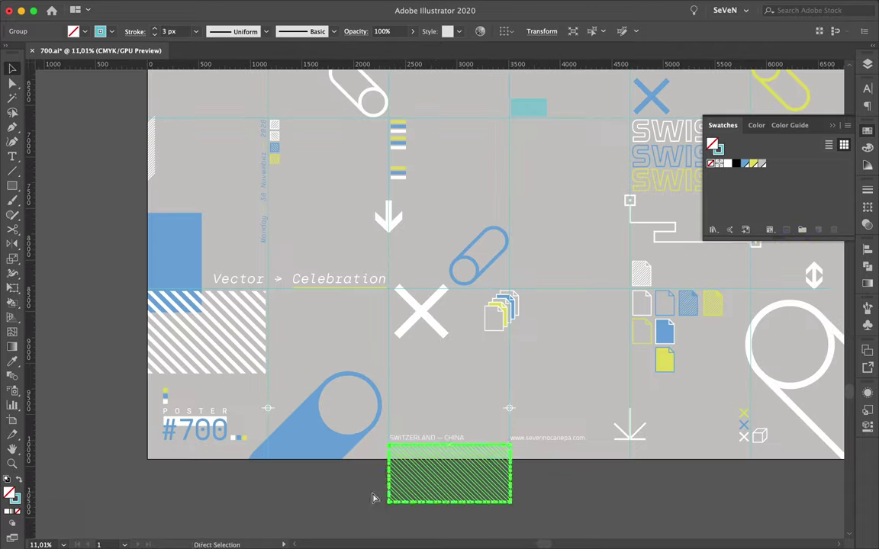
pyautogui.scroll(5, 575, 217)
pyautogui.click(576, 218)
pyautogui.scroll(10, 409, 477)
pyautogui.scroll(-10, 410, 530)
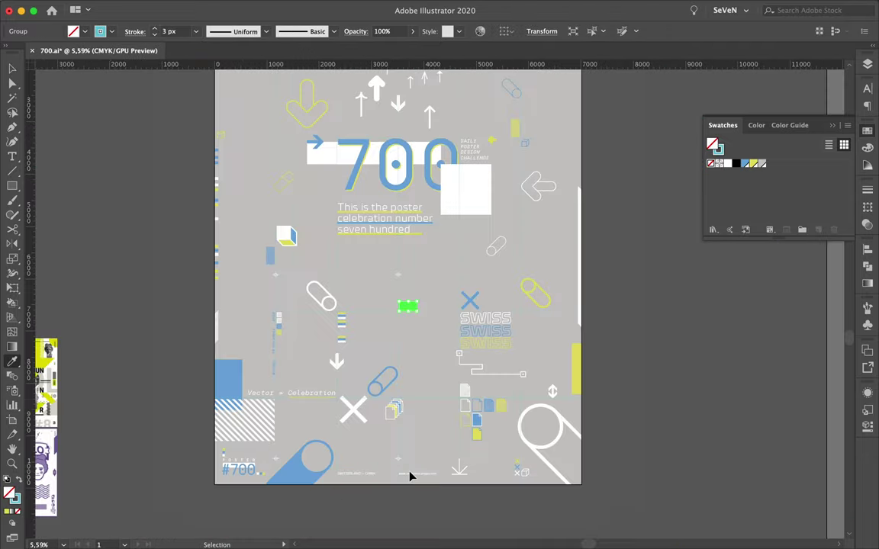
pyautogui.scroll(8, 605, 215)
pyautogui.scroll(-5, 605, 215)
pyautogui.click(447, 250)
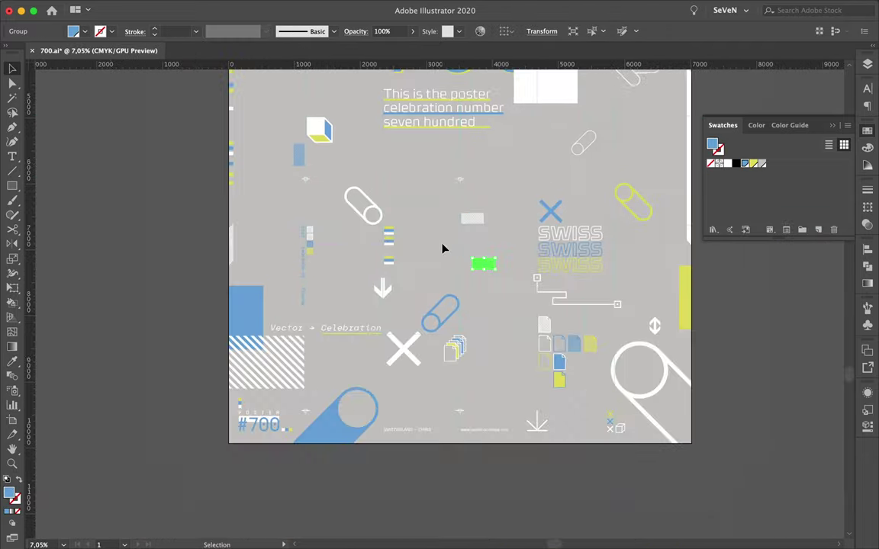
# Send the hatched strip and rectangle behind other artwork with Arrange > Send to Back
pyautogui.scroll(5, 481, 477)
pyautogui.scroll(-2, 482, 477)
pyautogui.rightClick(600, 470)
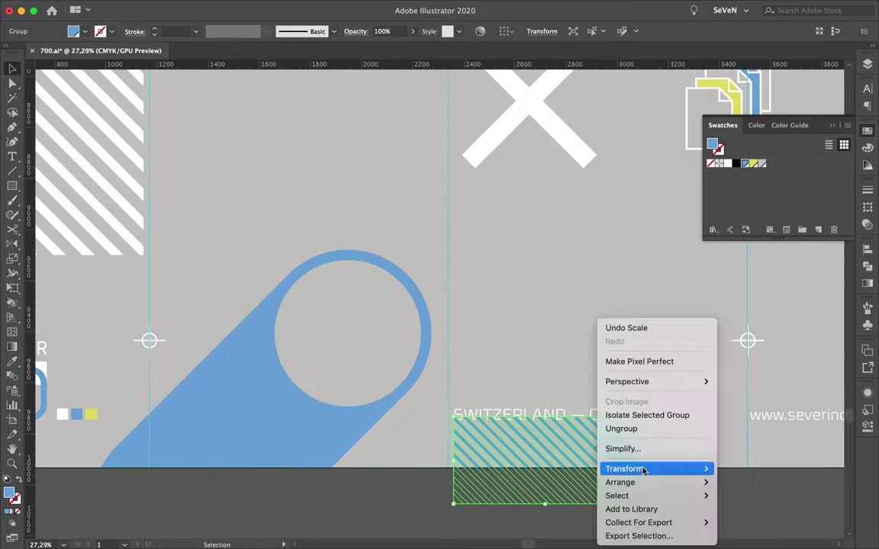
pyautogui.click(489, 427)
pyautogui.scroll(-2, 363, 467)
pyautogui.scroll(-1, 584, 313)
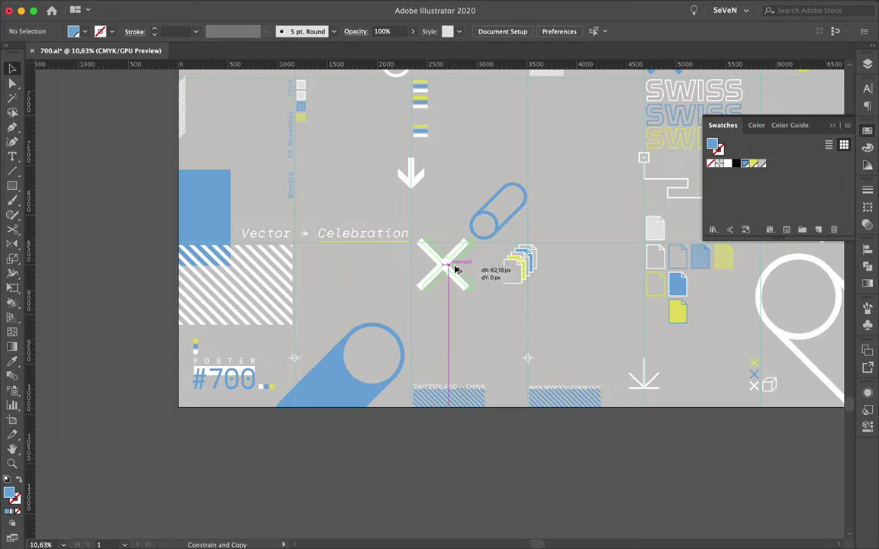
pyautogui.rightClick(408, 237)
pyautogui.click(509, 515)
pyautogui.scroll(-3, 497, 290)
pyautogui.scroll(3, 497, 290)
# Draw a thin blue bar beside the subtitle text
pyautogui.press('m')
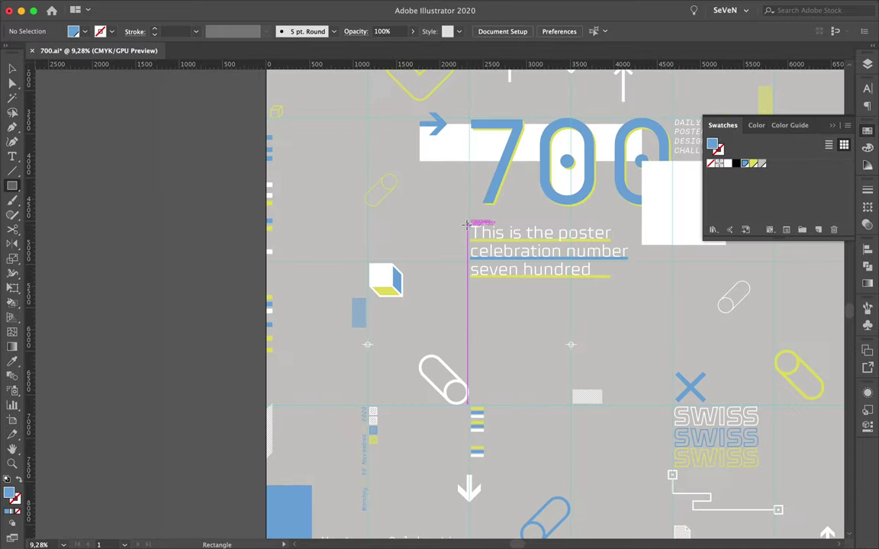
pyautogui.moveTo(468, 223); pyautogui.dragTo(478, 297)
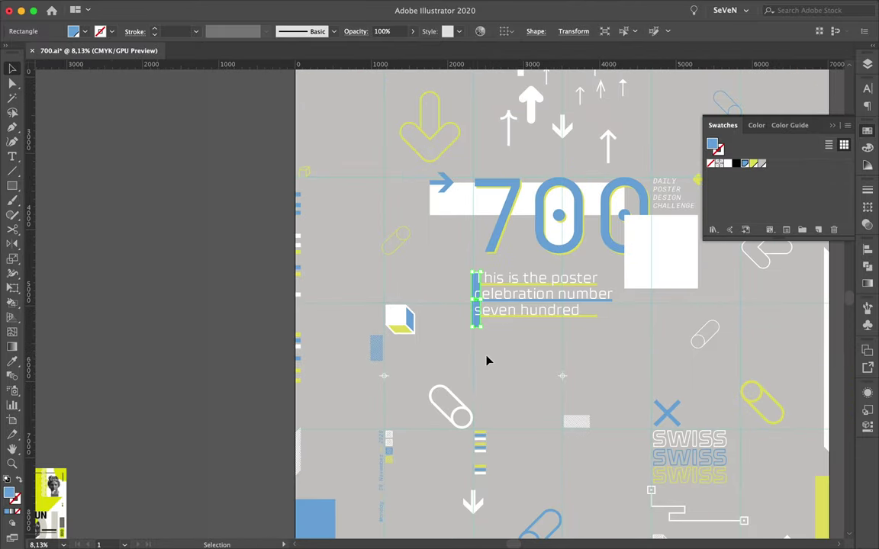
pyautogui.scroll(2, 477, 336)
pyautogui.scroll(-4, 471, 312)
# Select the white square beside the 700
pyautogui.click(591, 315)
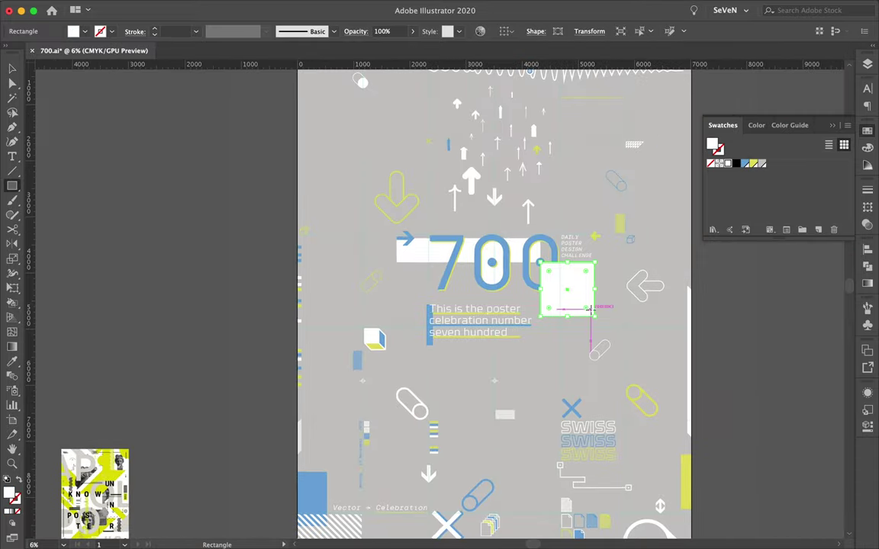
pyautogui.scroll(-3, 583, 308)
pyautogui.scroll(4, 614, 324)
pyautogui.scroll(-4, 569, 294)
pyautogui.scroll(5, 481, 269)
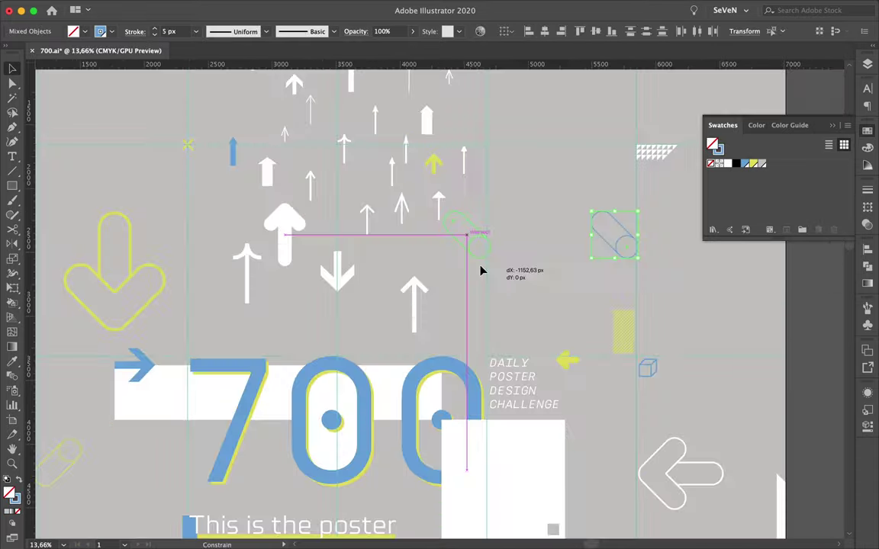
pyautogui.scroll(-4, 571, 277)
pyautogui.scroll(2, 493, 344)
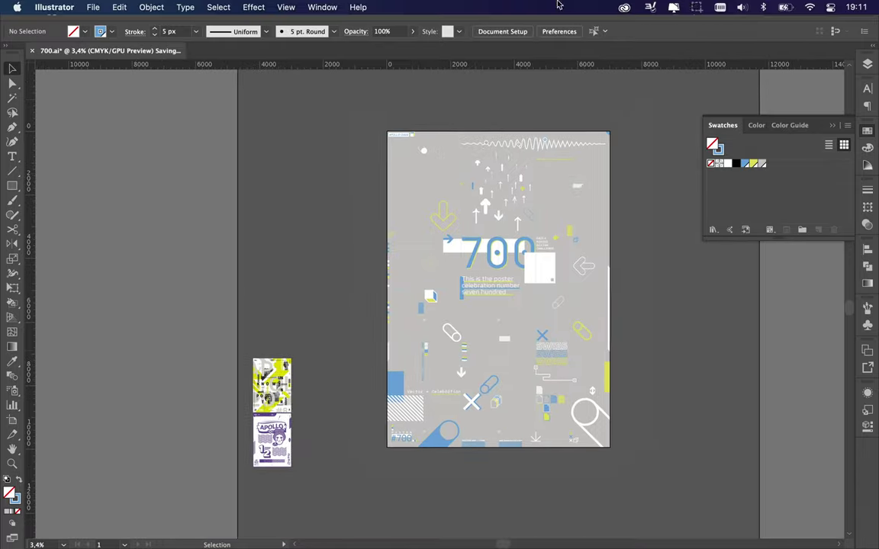